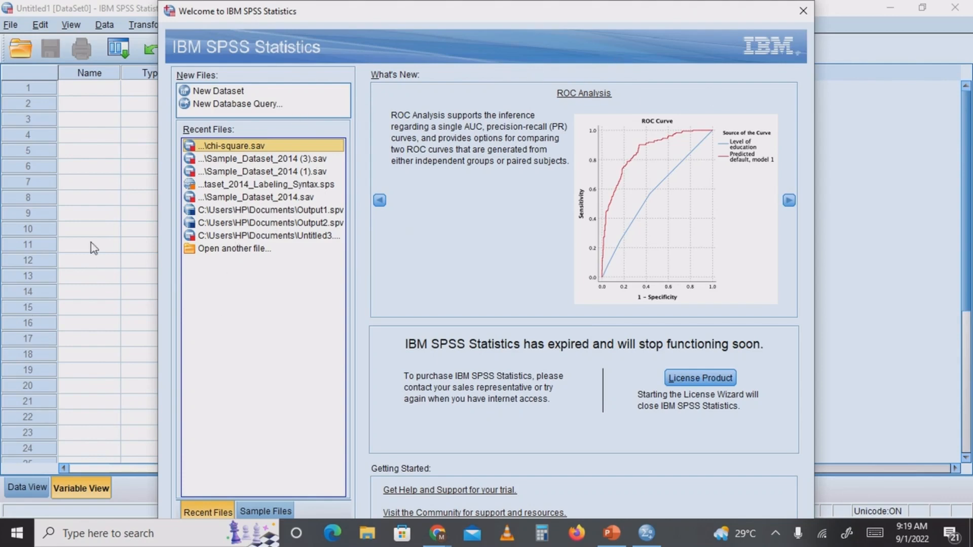
Dismiss the welcome dialog and show the empty dataset in Data View
click(228, 95)
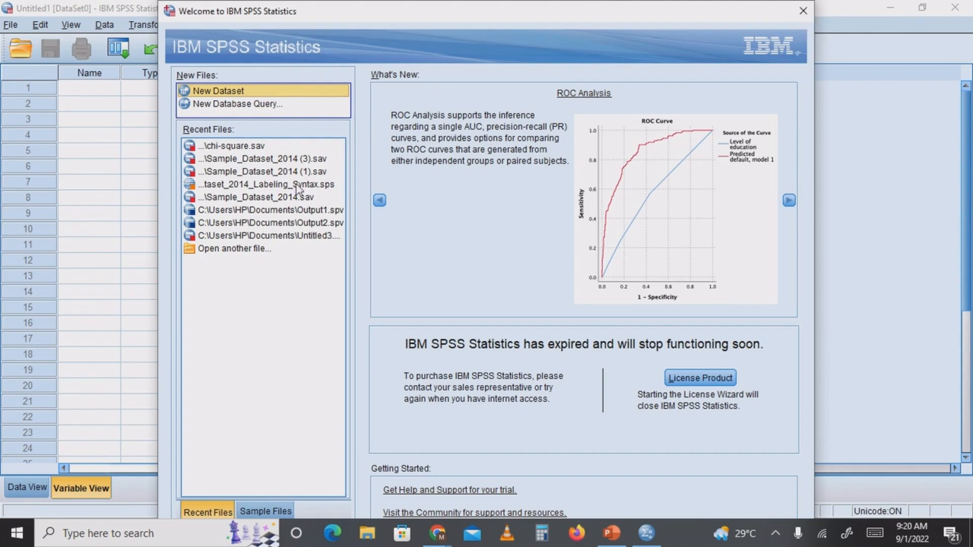
click(805, 17)
click(805, 13)
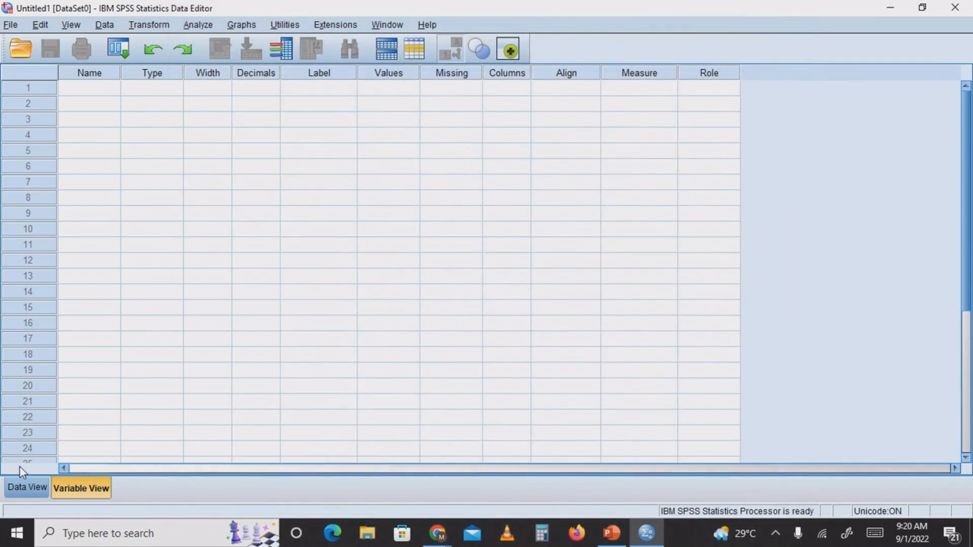
click(32, 487)
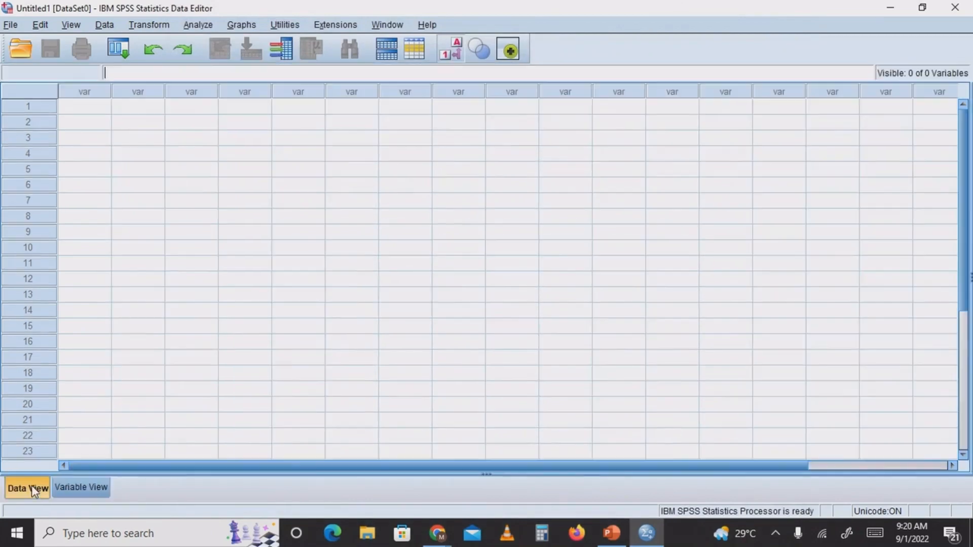
click(12, 28)
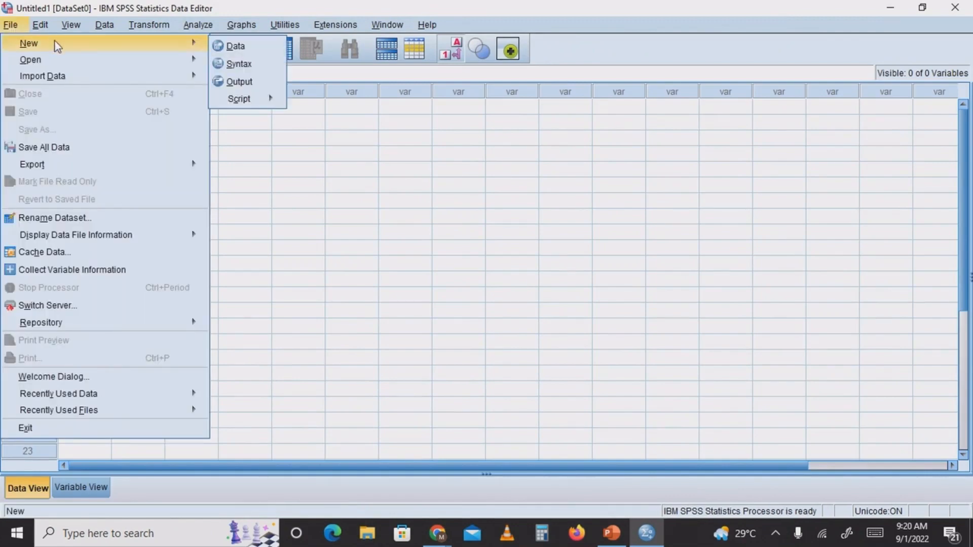
mouse_move(30, 59)
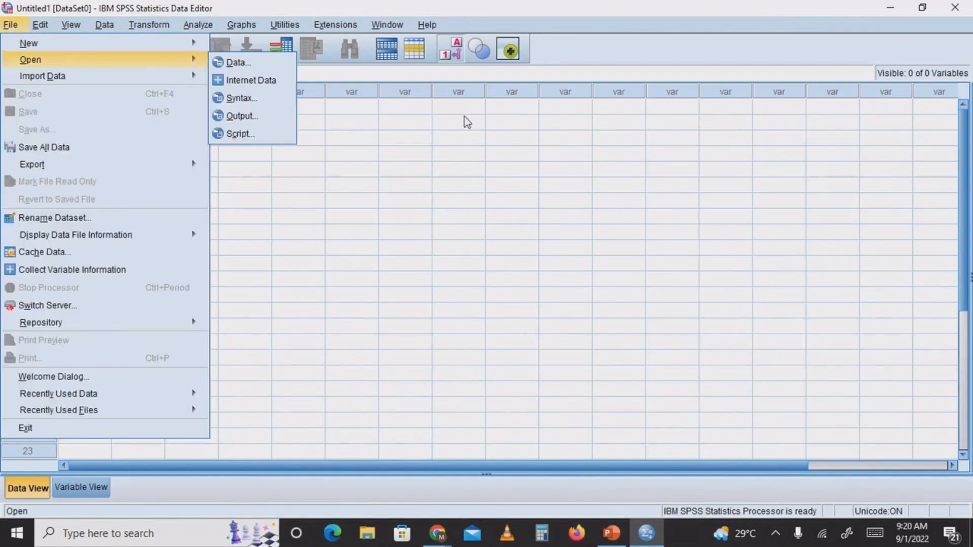
click(467, 122)
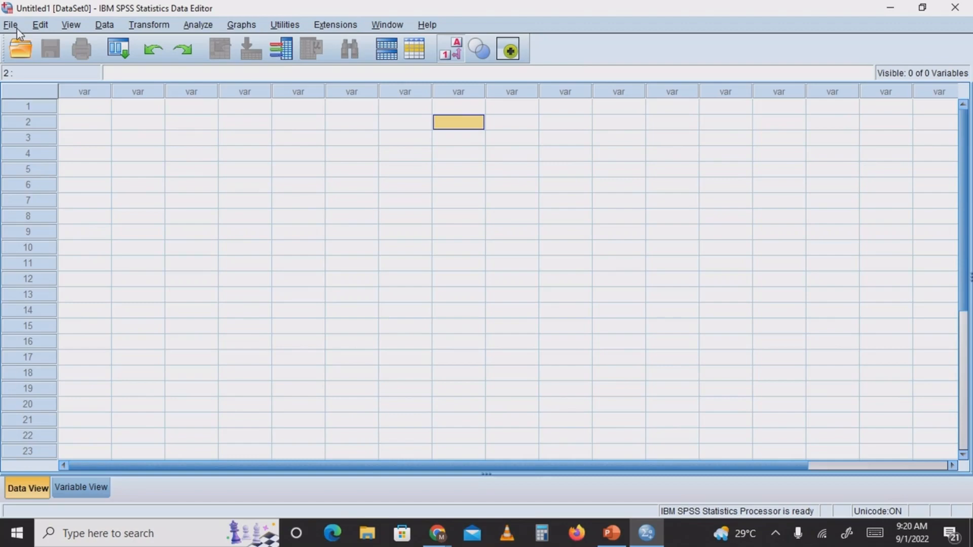
click(152, 25)
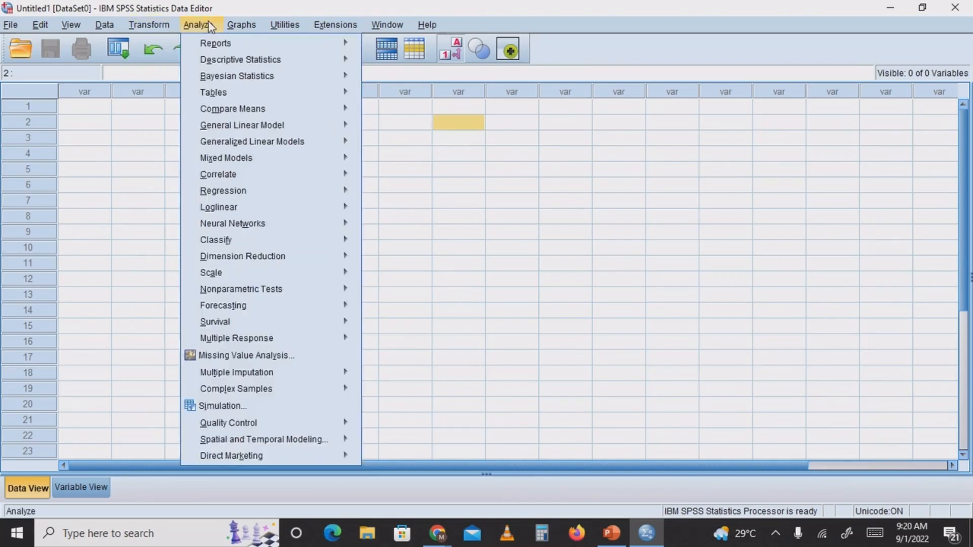
click(209, 25)
click(256, 24)
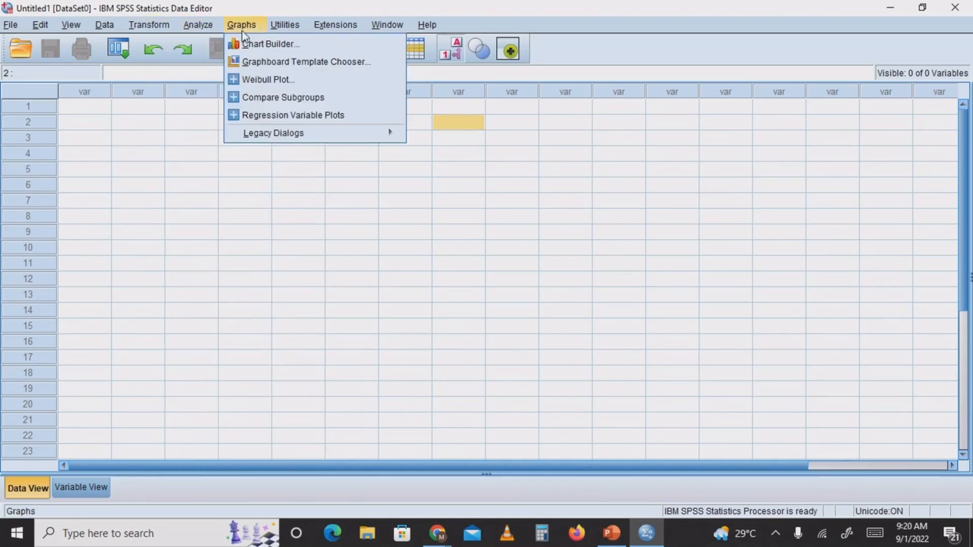
click(296, 26)
click(386, 25)
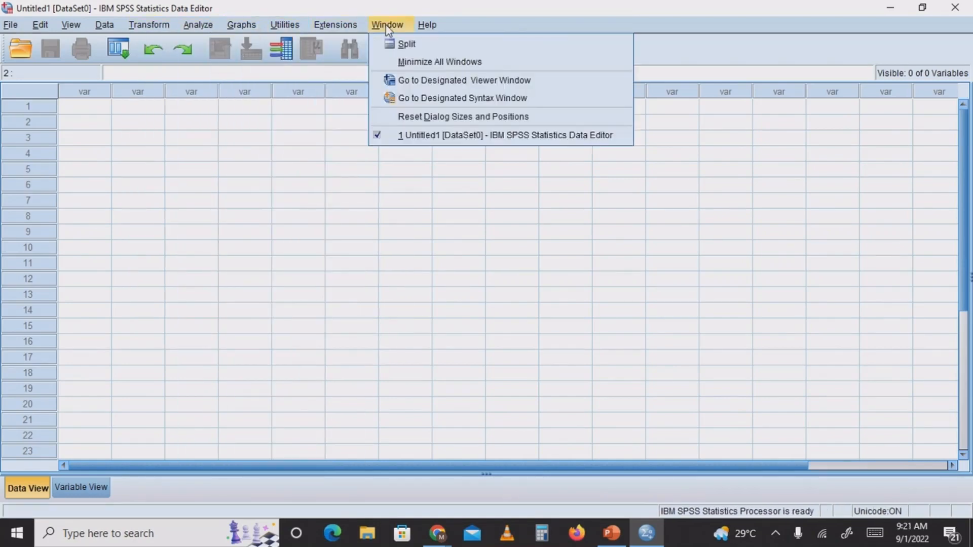
click(385, 25)
click(428, 24)
click(387, 31)
click(345, 27)
click(298, 27)
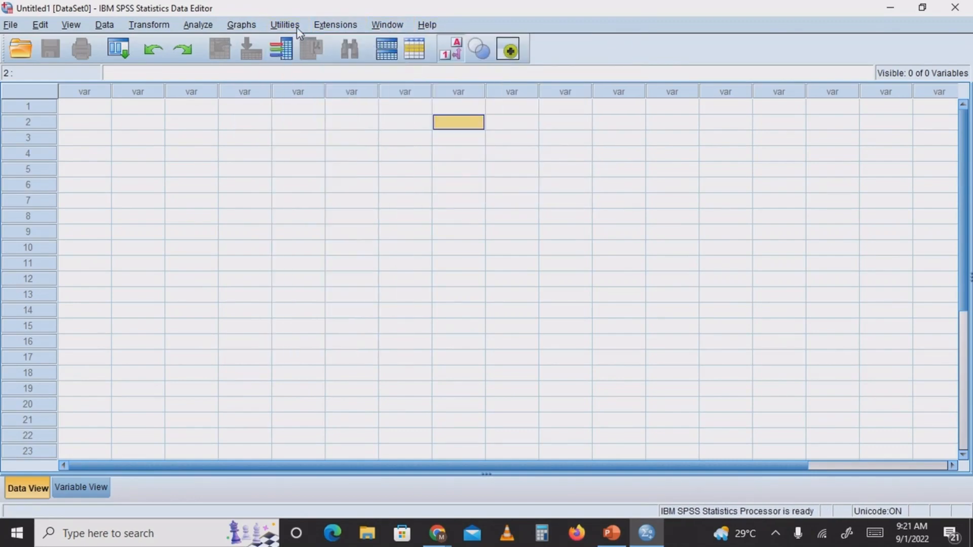
click(244, 27)
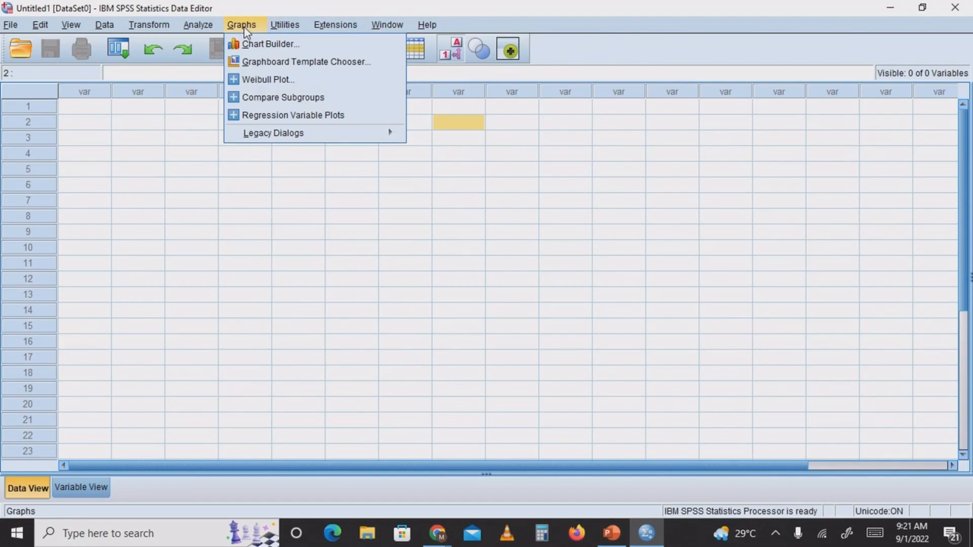
mouse_move(203, 26)
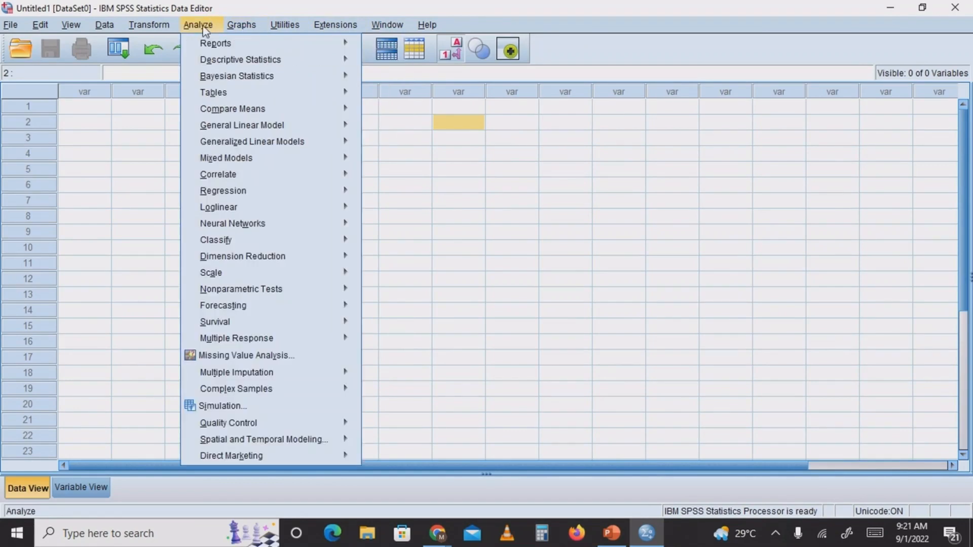
mouse_move(208, 45)
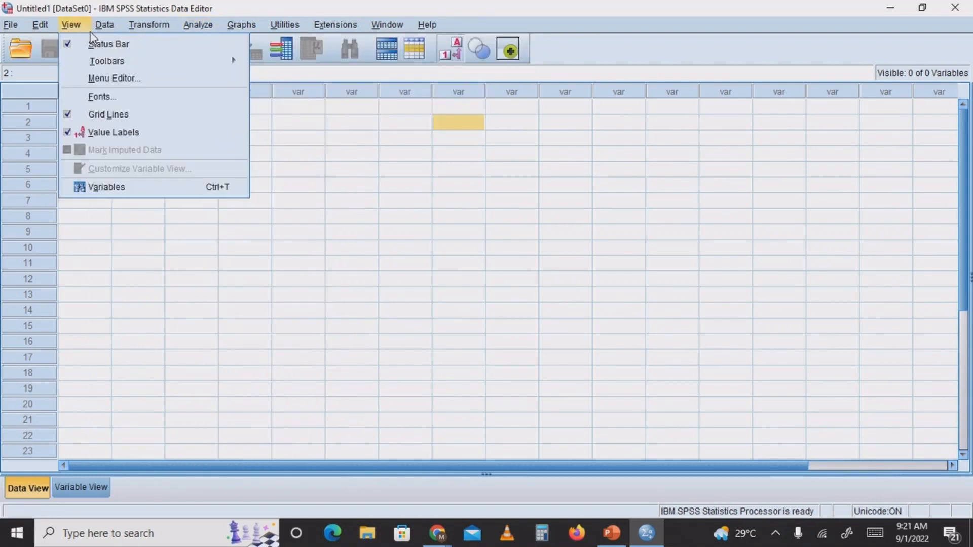
Open a new syntax editor window and close it without entering anything
mouse_move(18, 29)
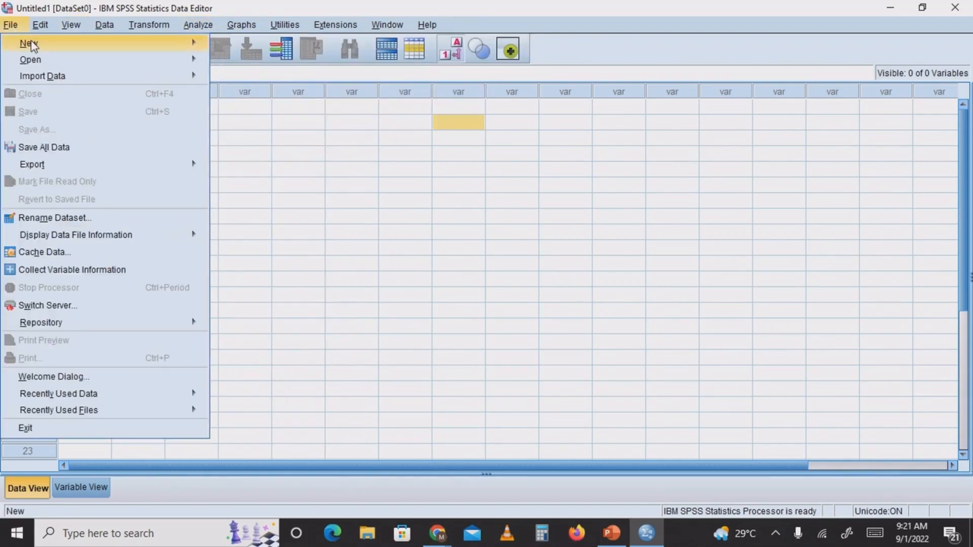
mouse_move(34, 45)
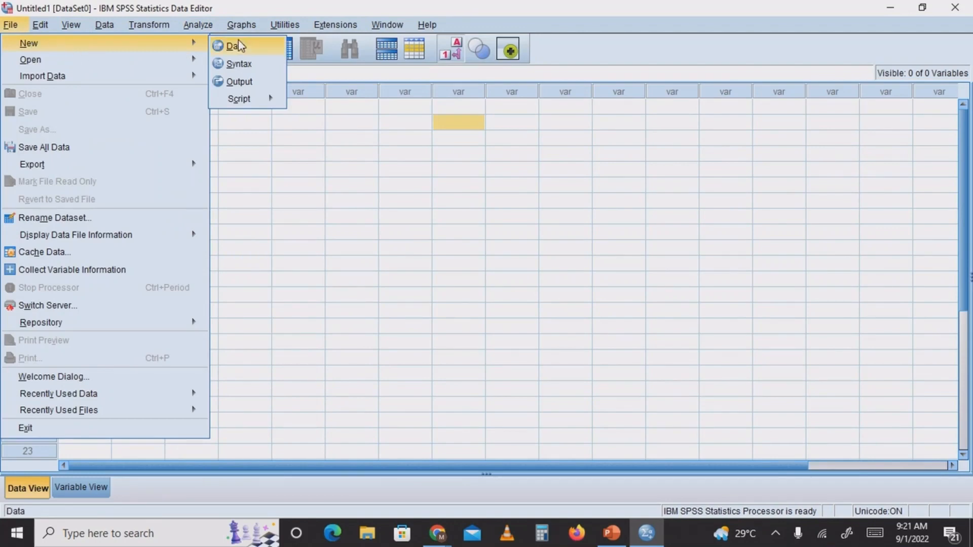
click(245, 64)
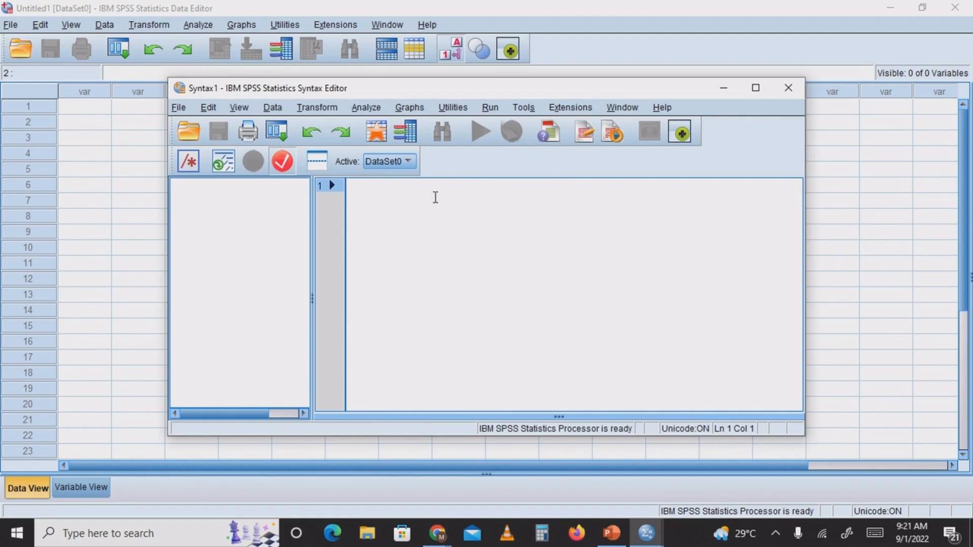
click(789, 88)
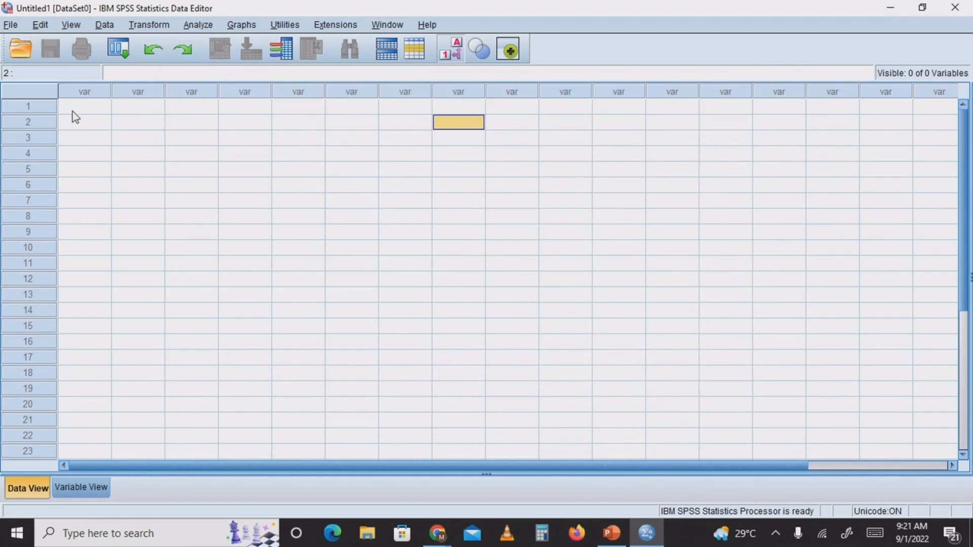
click(87, 111)
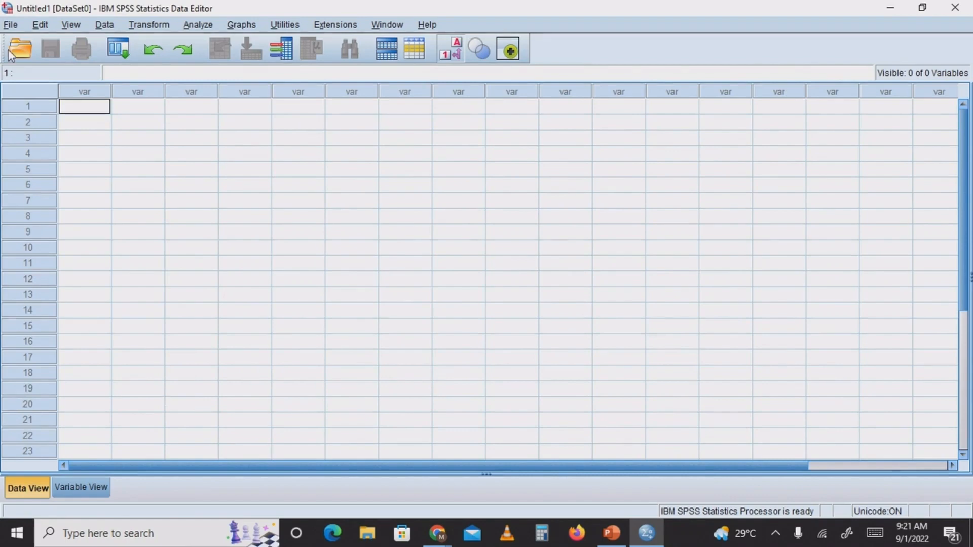
click(11, 26)
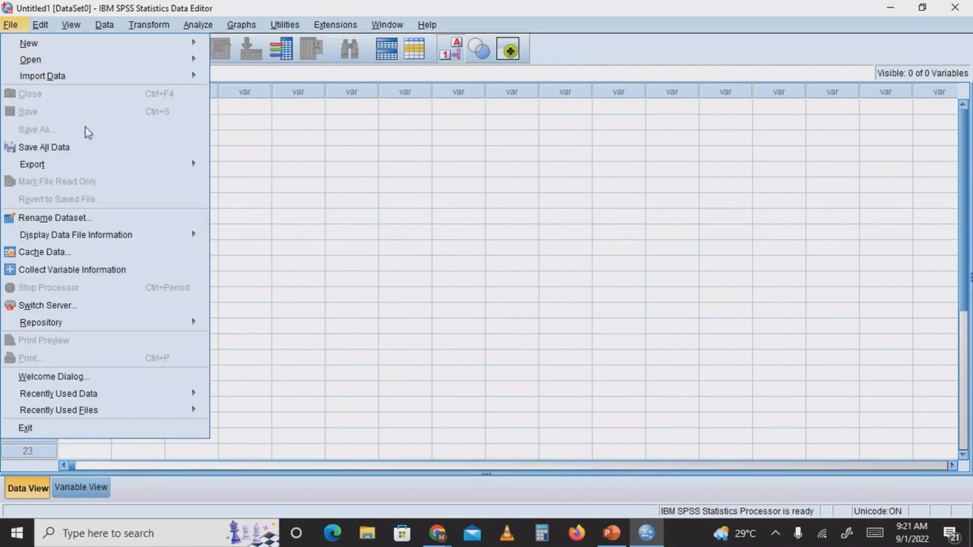
click(345, 152)
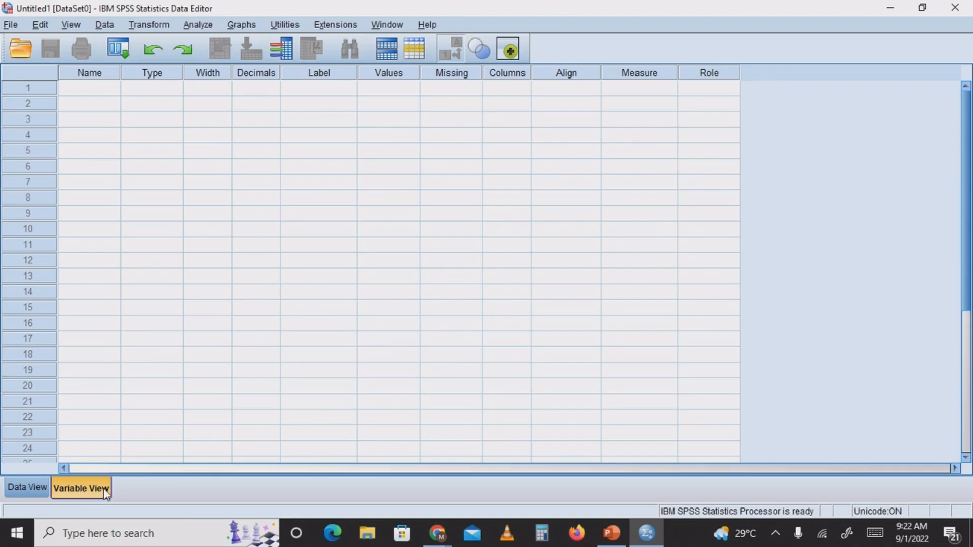
click(22, 489)
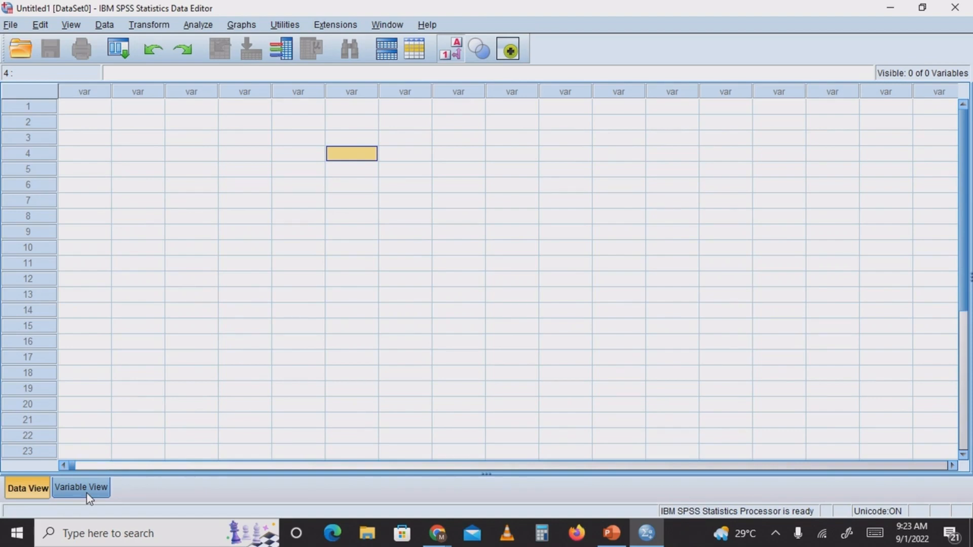
Define a variable called "Name" in the first row of Variable View
click(71, 484)
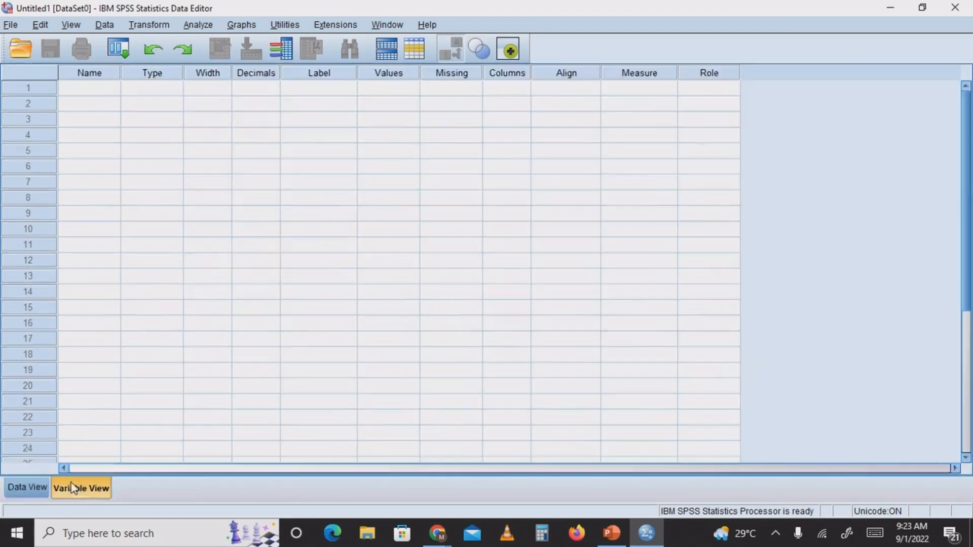
click(92, 93)
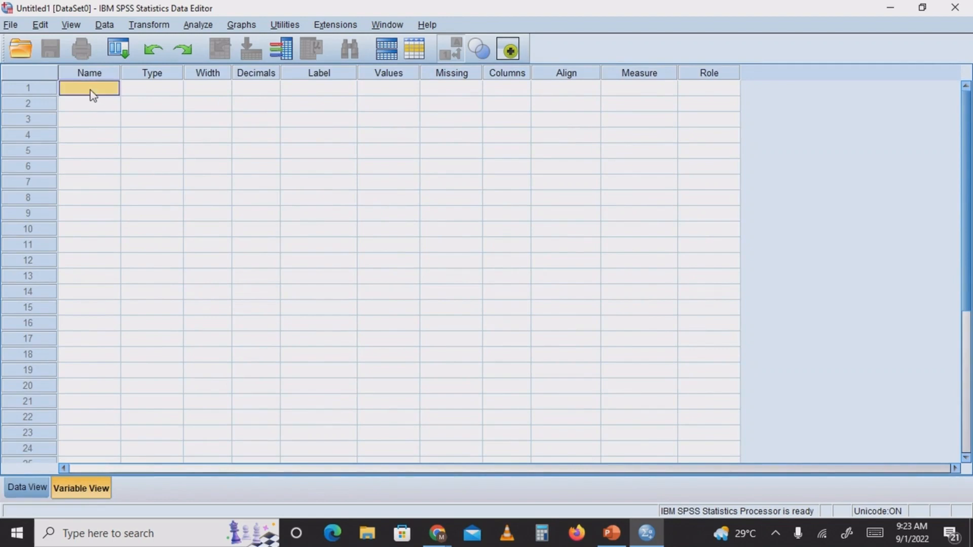
text(Name)
Set the Name variable's type to String with 15 characters and keep its measure as Nominal
click(144, 88)
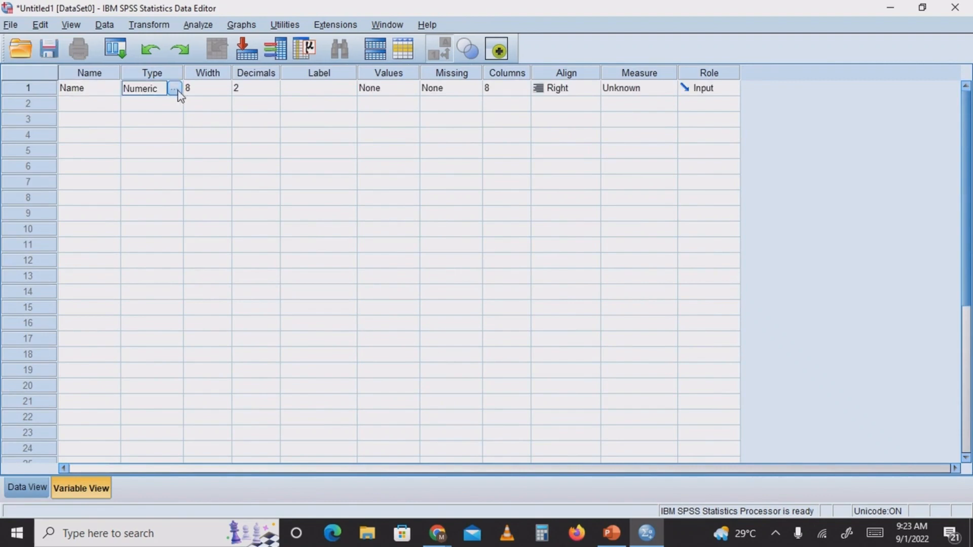
click(174, 90)
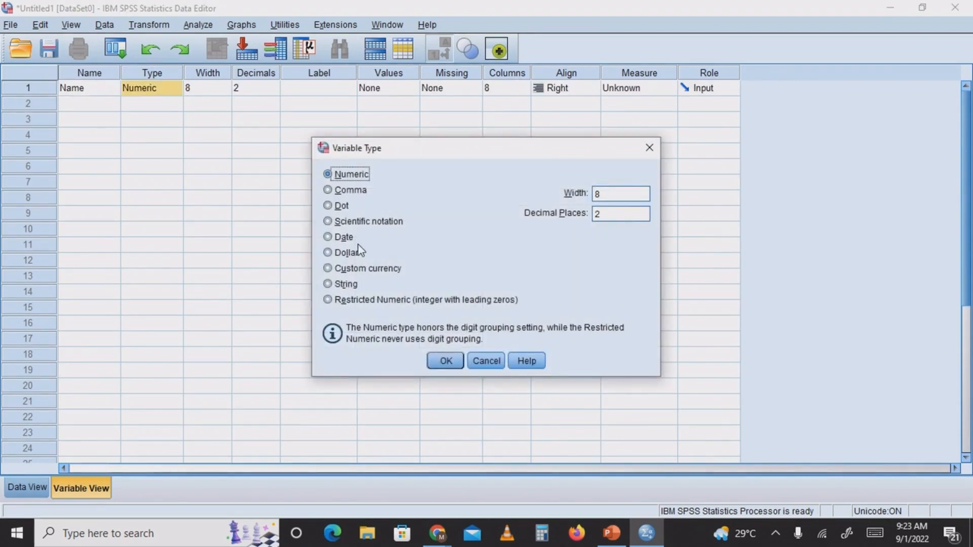
click(328, 284)
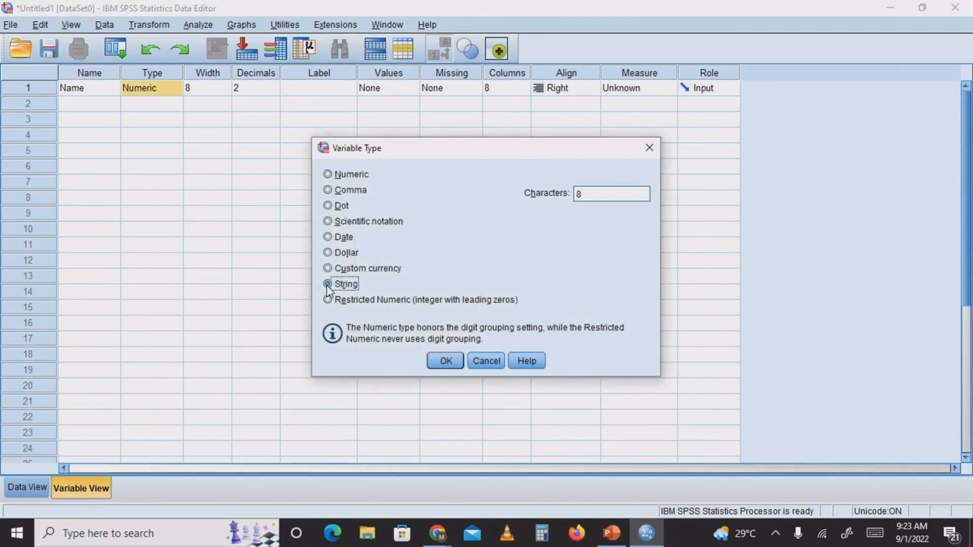
click(592, 197)
key(BackSpace)
text(15)
click(459, 360)
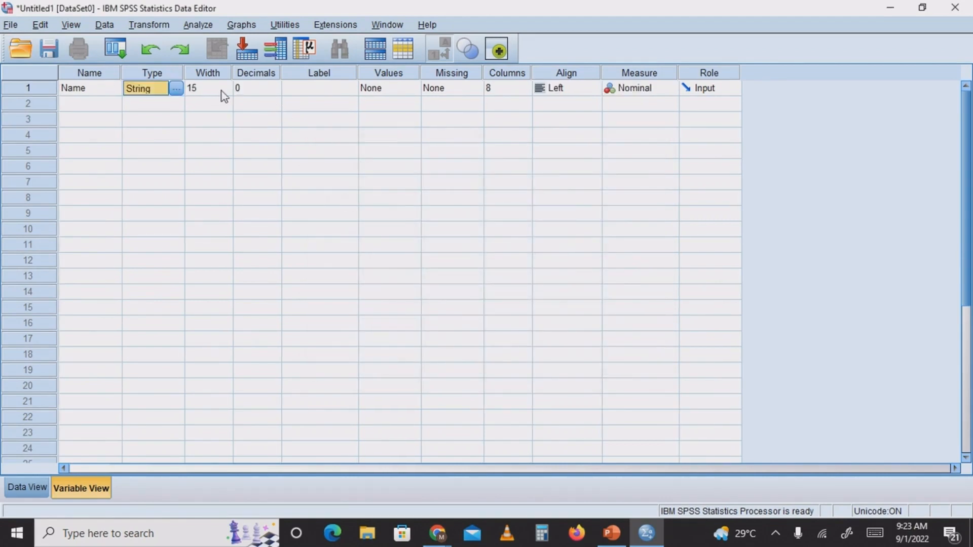
click(647, 91)
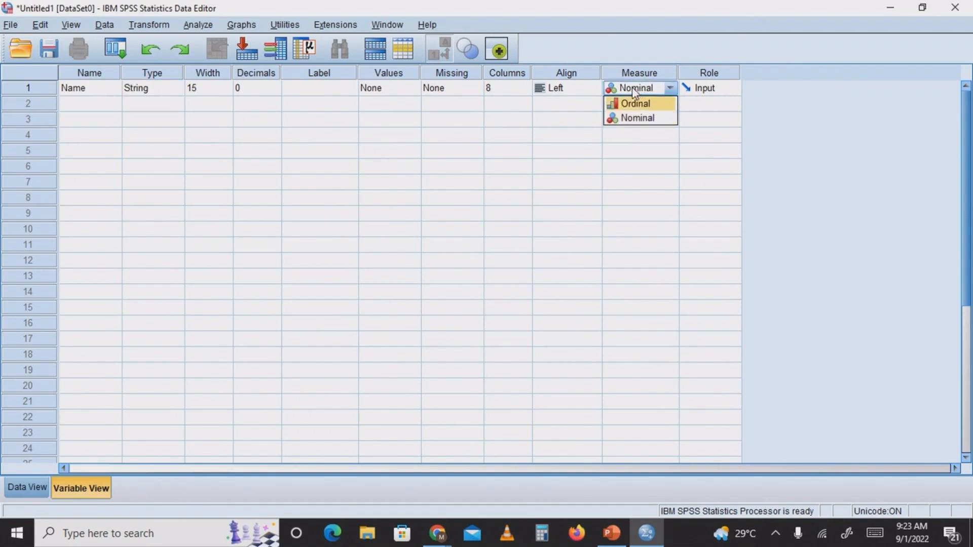
click(644, 87)
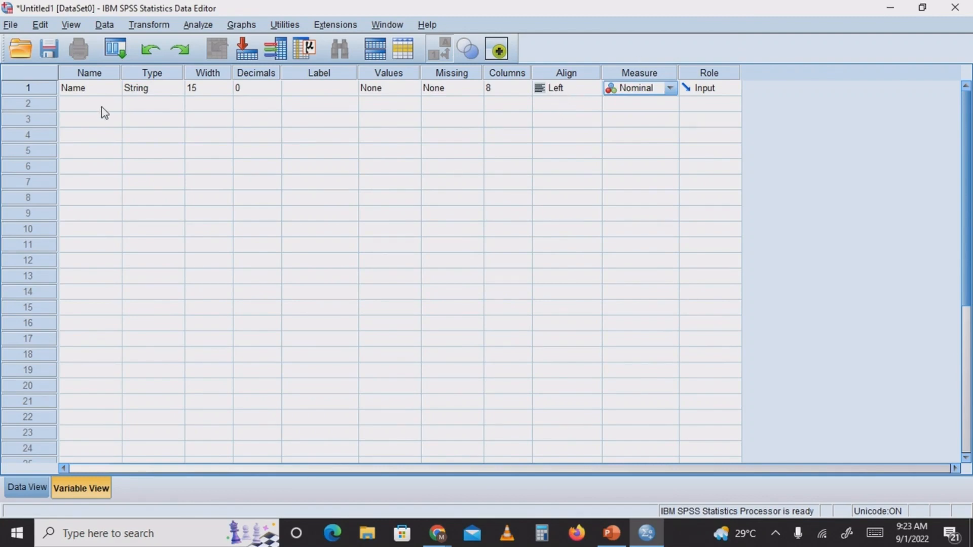
Enter a person's first name as the first case under the Name variable in Data View
click(24, 487)
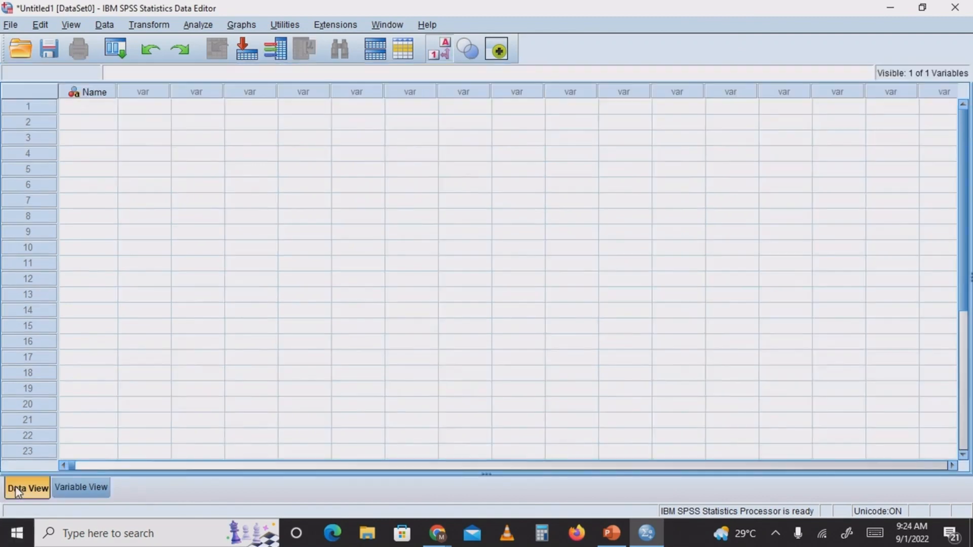
click(99, 109)
text(Marcel)
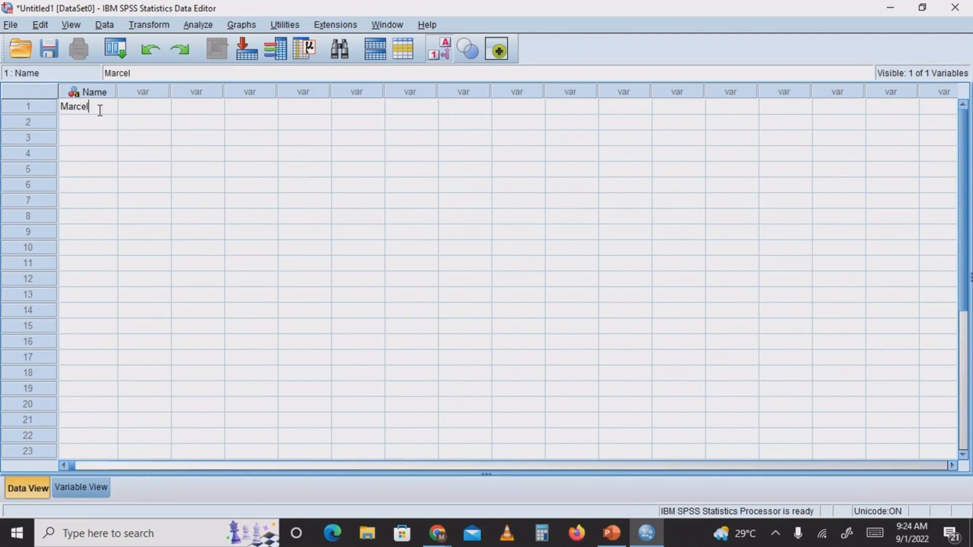
click(162, 138)
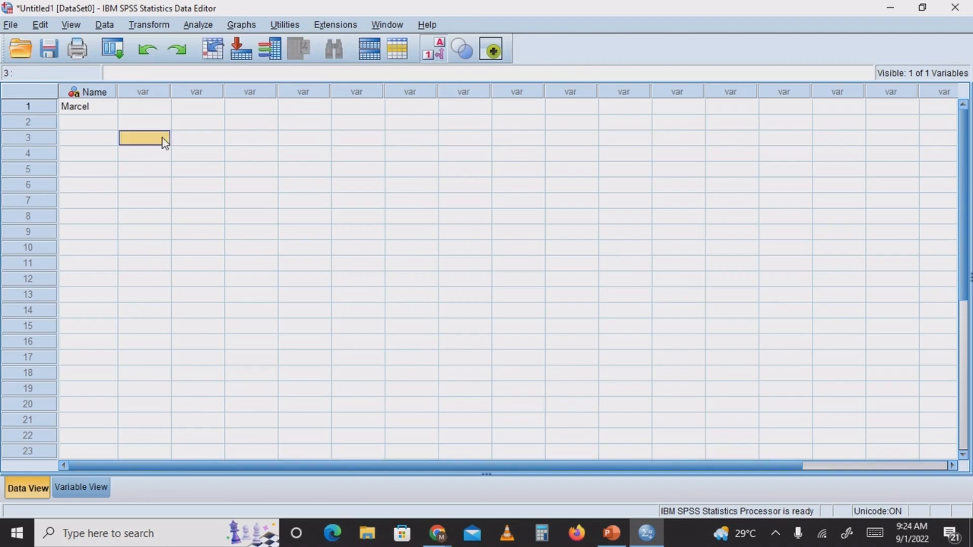
click(82, 108)
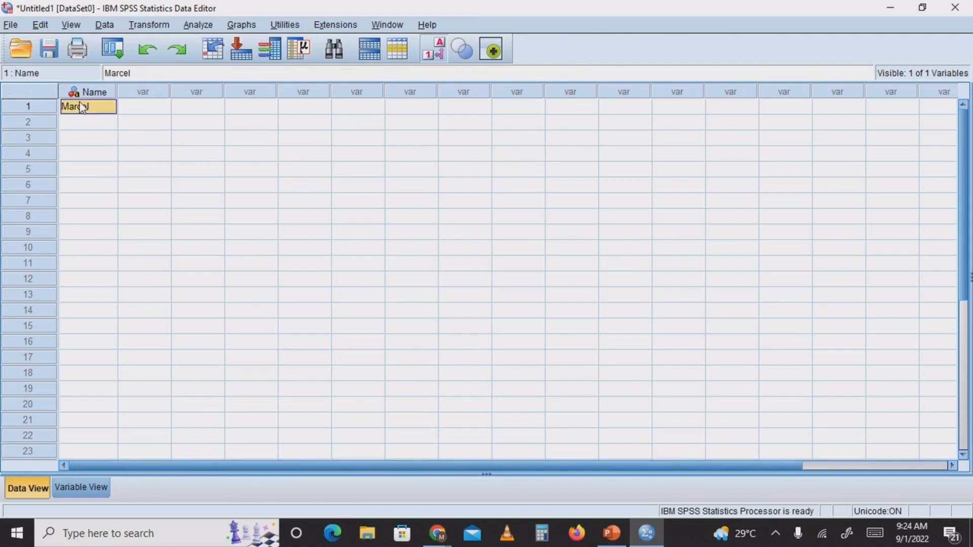
Define a variable called "Gender" in the second row of Variable View and set its type to String
click(81, 488)
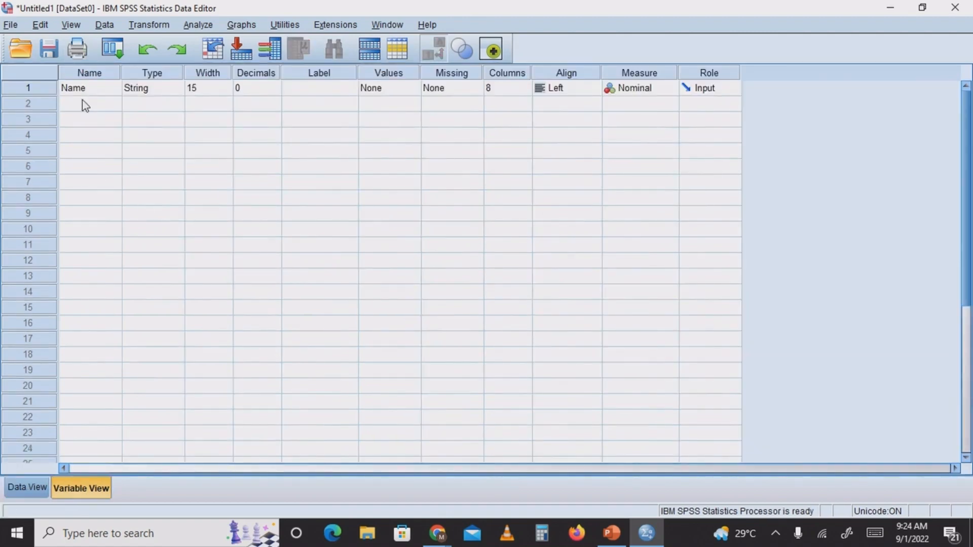
click(93, 106)
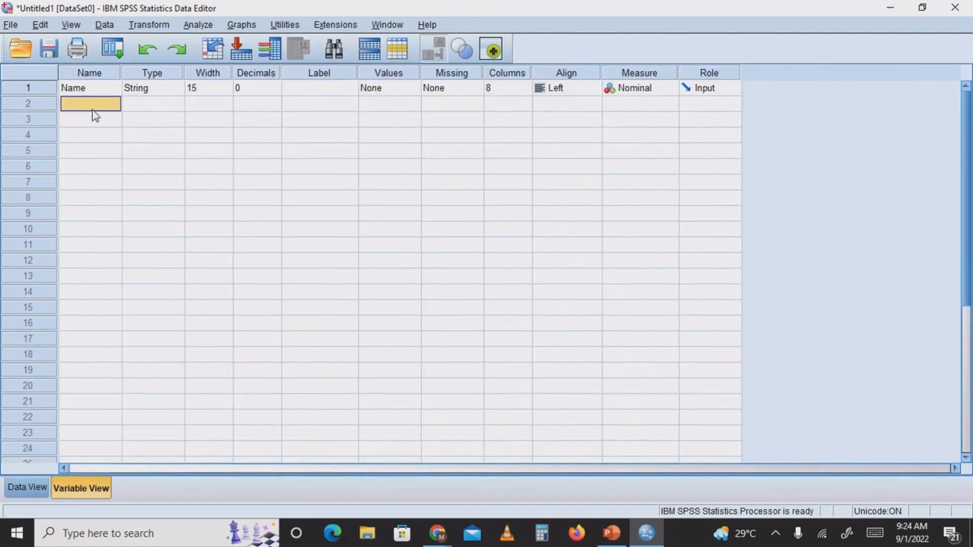
text(Gender)
click(162, 105)
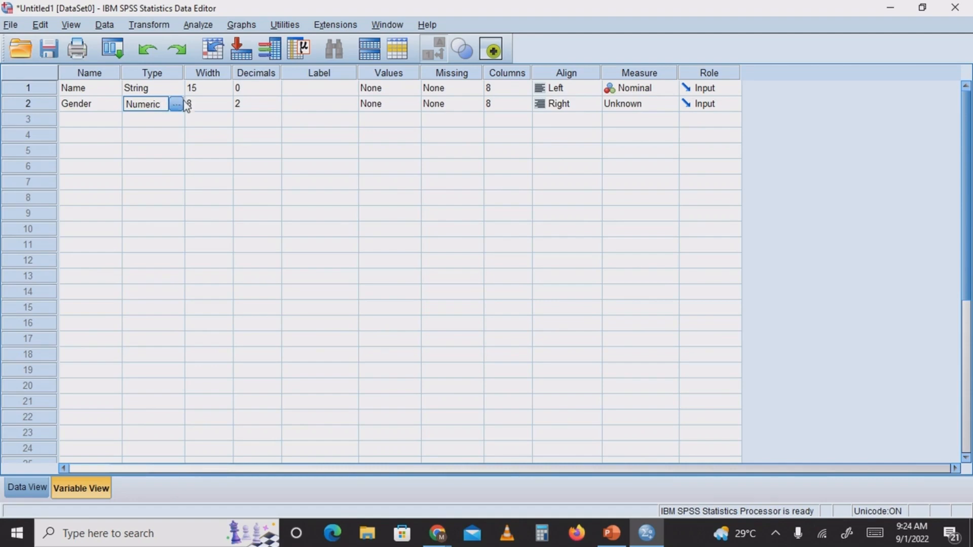
click(176, 104)
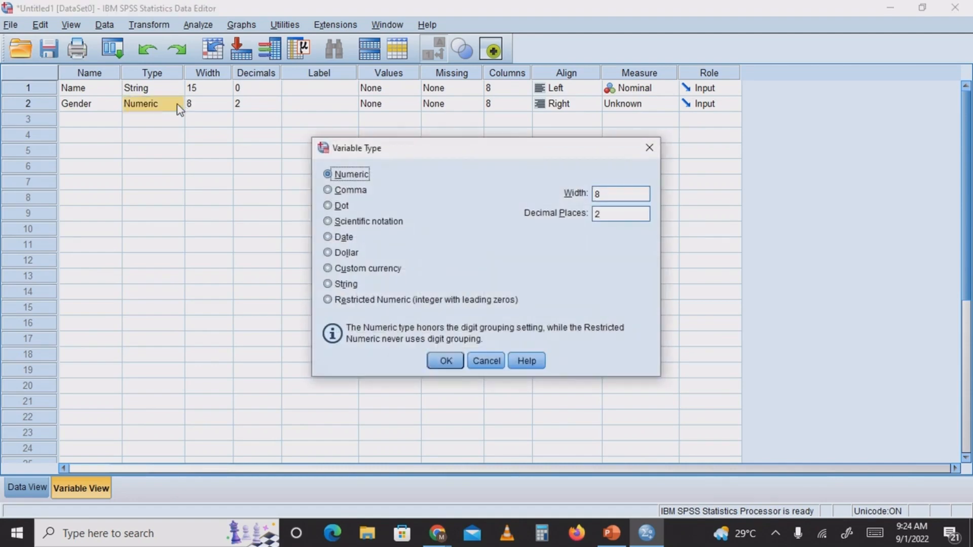
click(329, 285)
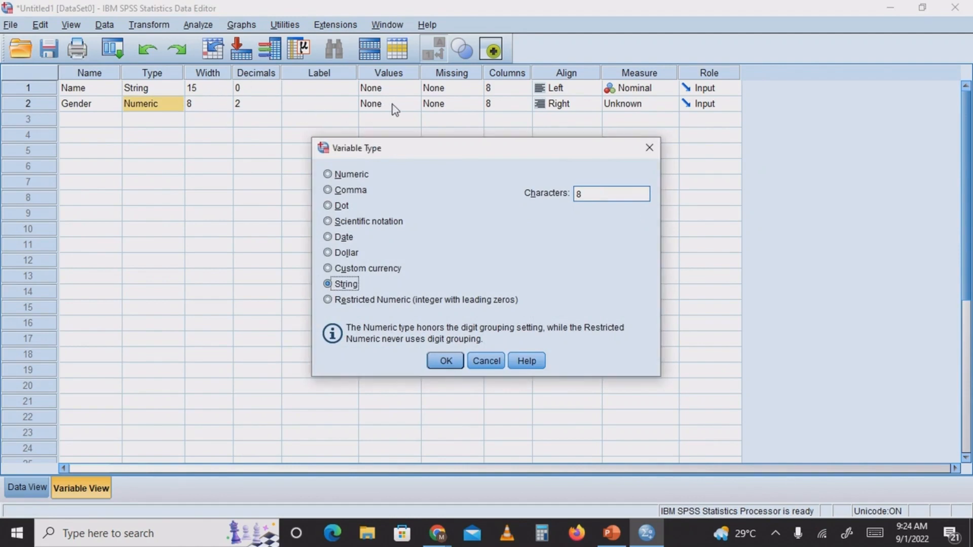
click(458, 361)
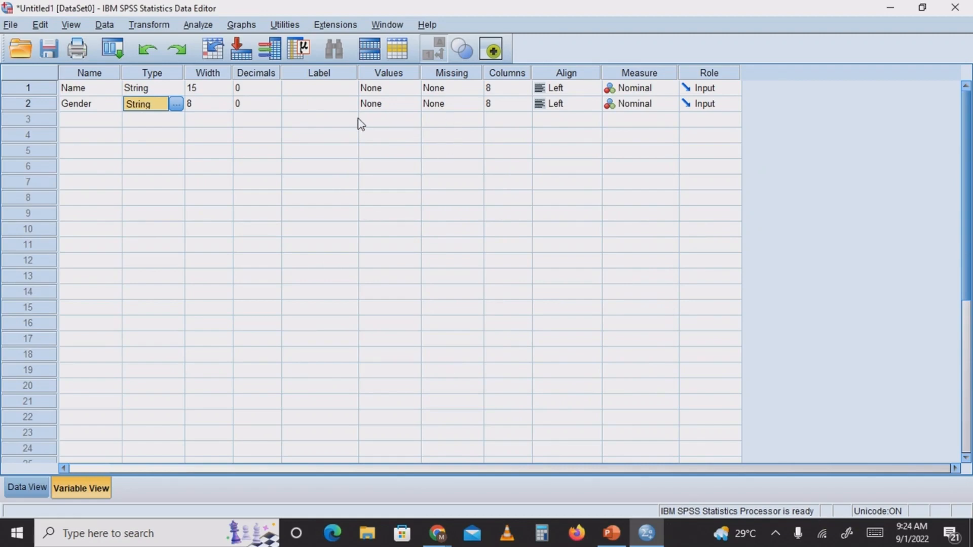
Add the value label 1 = "Male" to the Gender variable
click(391, 107)
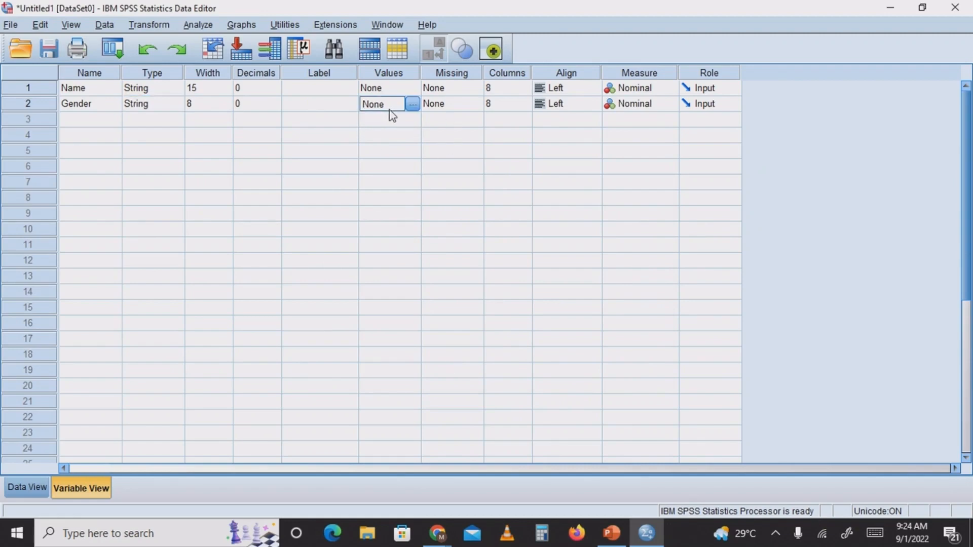
click(416, 105)
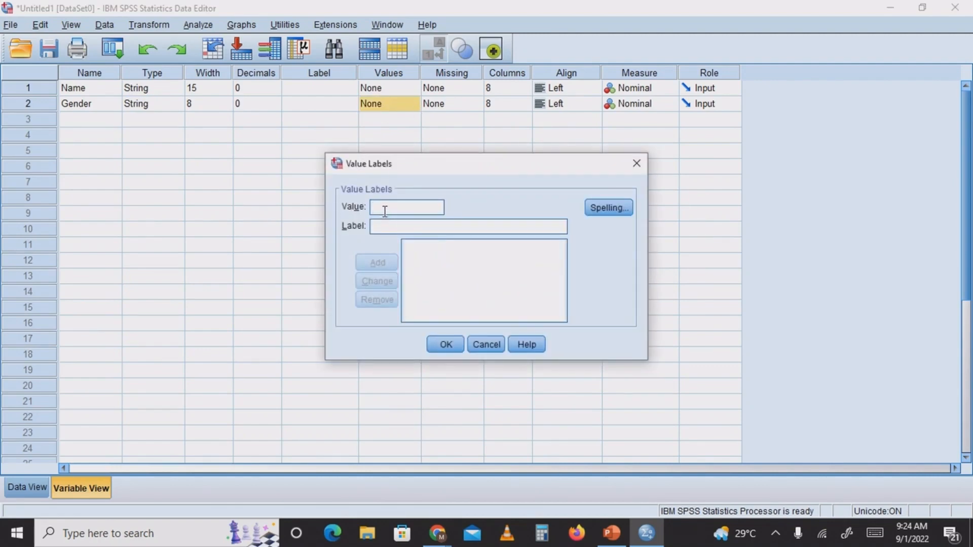
text(Mal)
key(BackSpace)
key(BackSpace)
key(BackSpace)
text(1)
click(384, 226)
text(Male)
click(386, 262)
Add the value label 0 = "Female" to the Gender variable and apply the value labels
text(0)
click(378, 226)
text(Female)
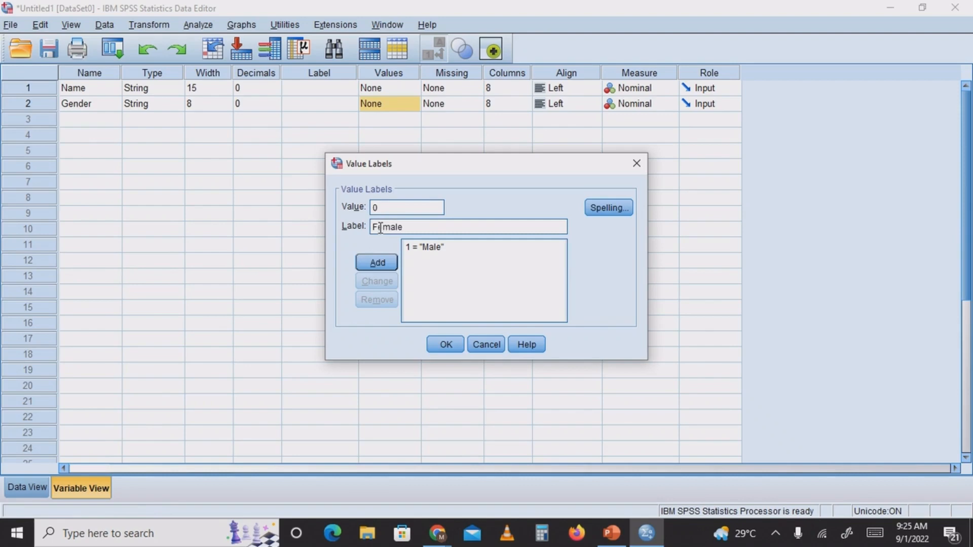
click(390, 265)
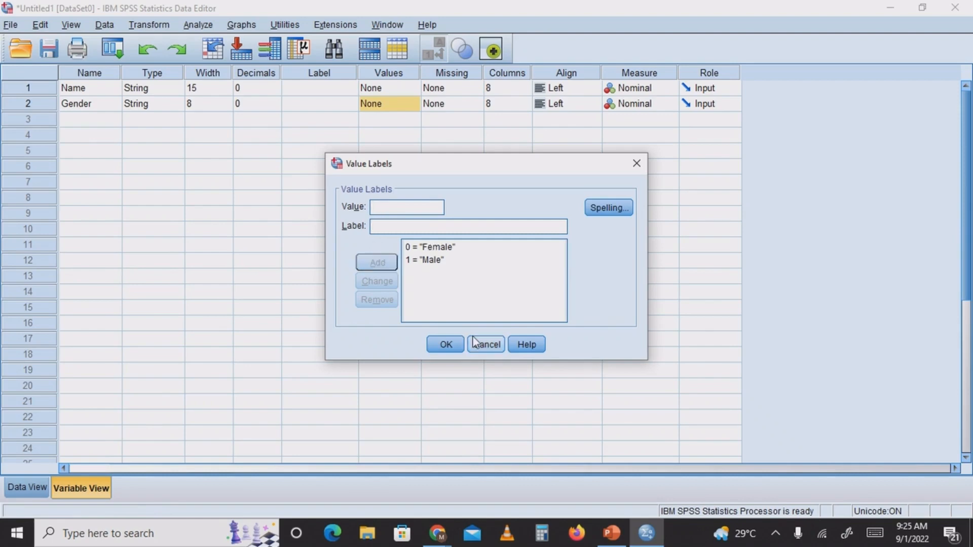
click(446, 344)
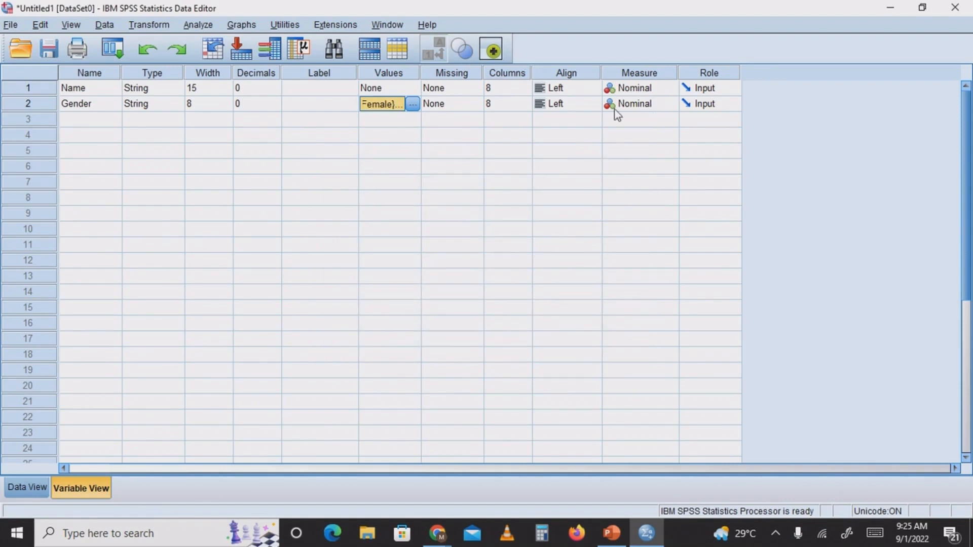
Enter 1 as the Gender value of the first case in Data View
click(27, 490)
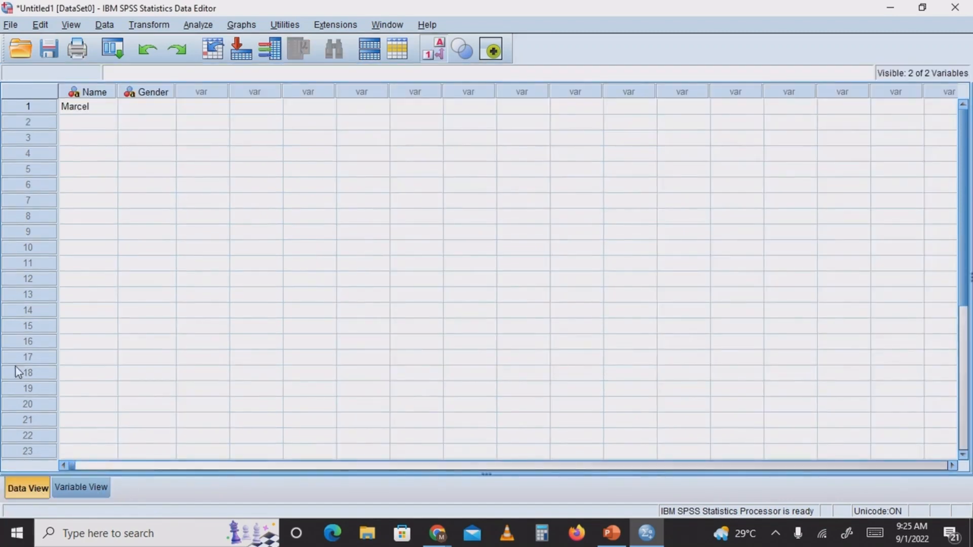
click(157, 107)
text(1)
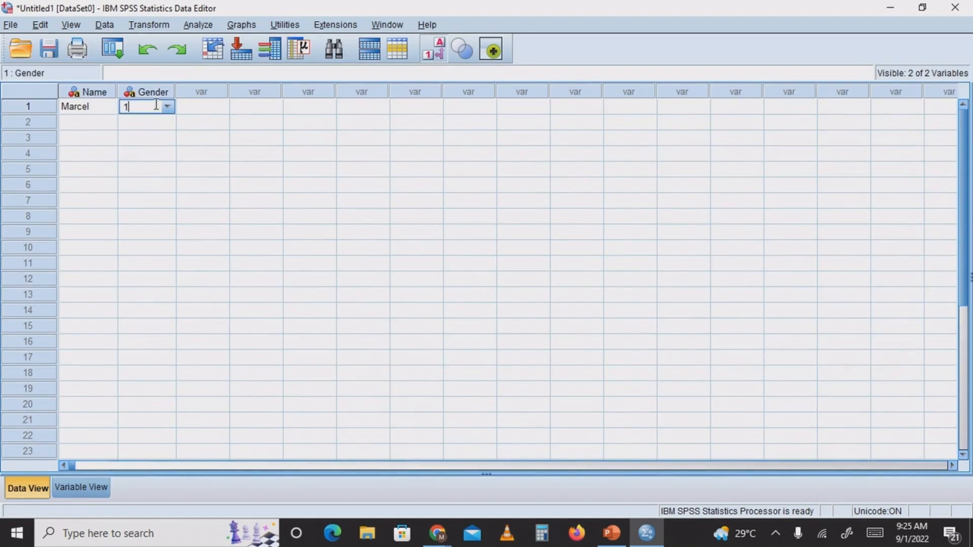
click(197, 136)
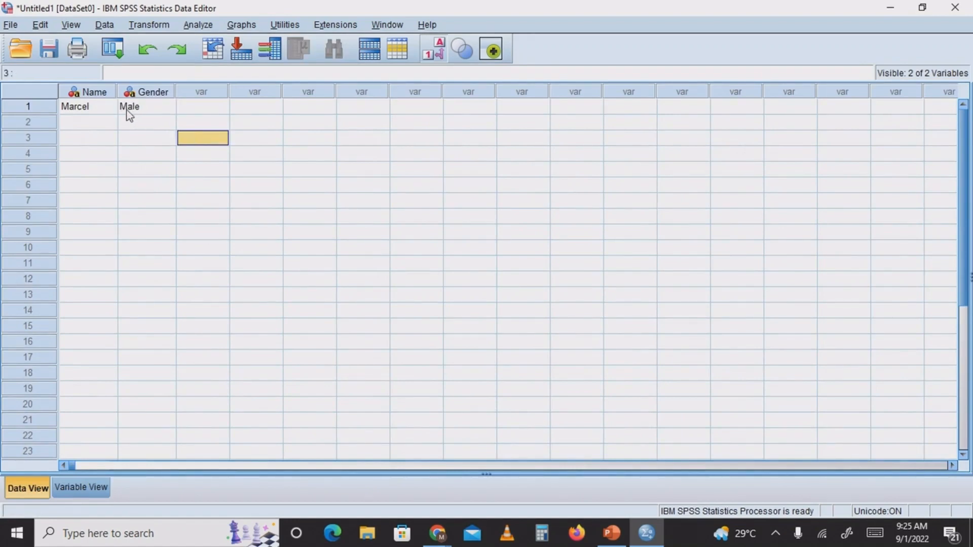
click(150, 108)
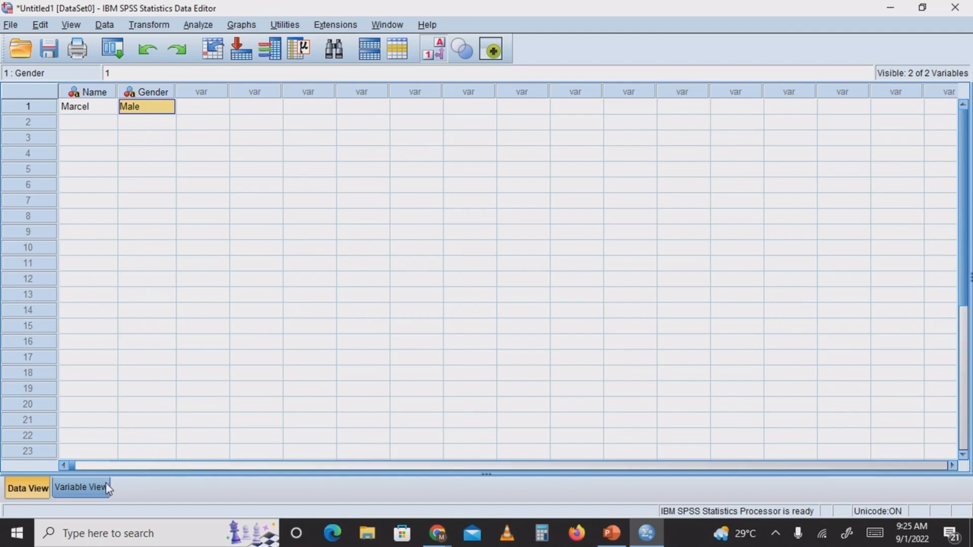
Define a variable called "Age" in the third row of Variable View and keep its type as Numeric
click(84, 488)
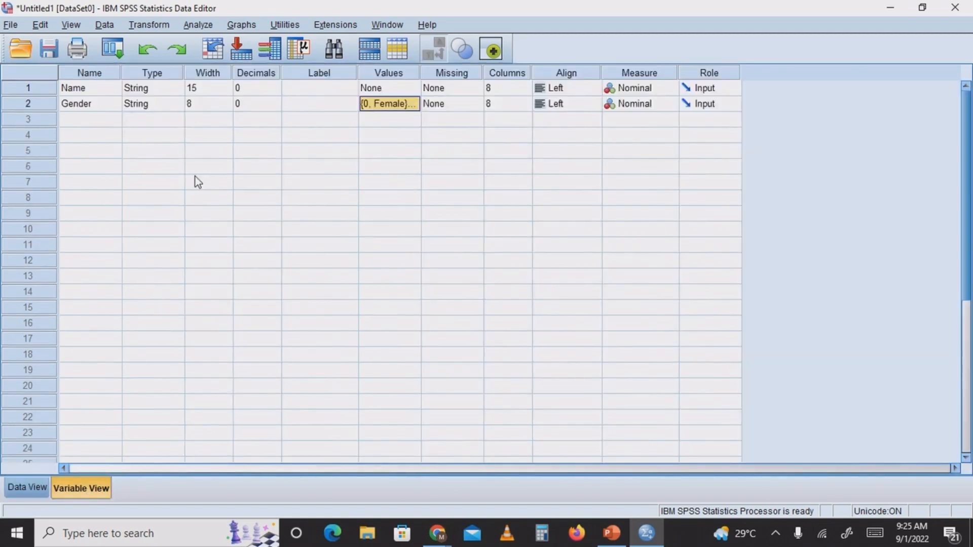
click(91, 122)
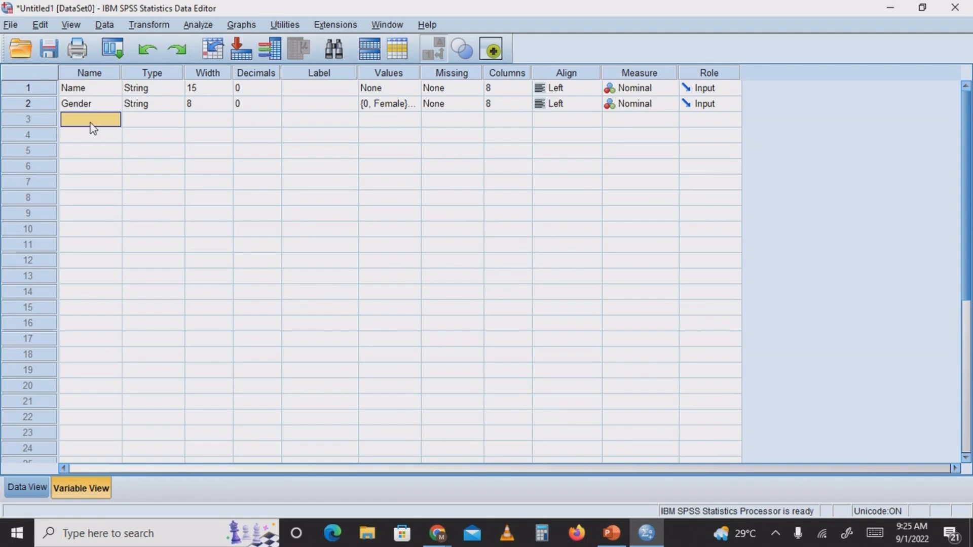
text(Age)
click(163, 122)
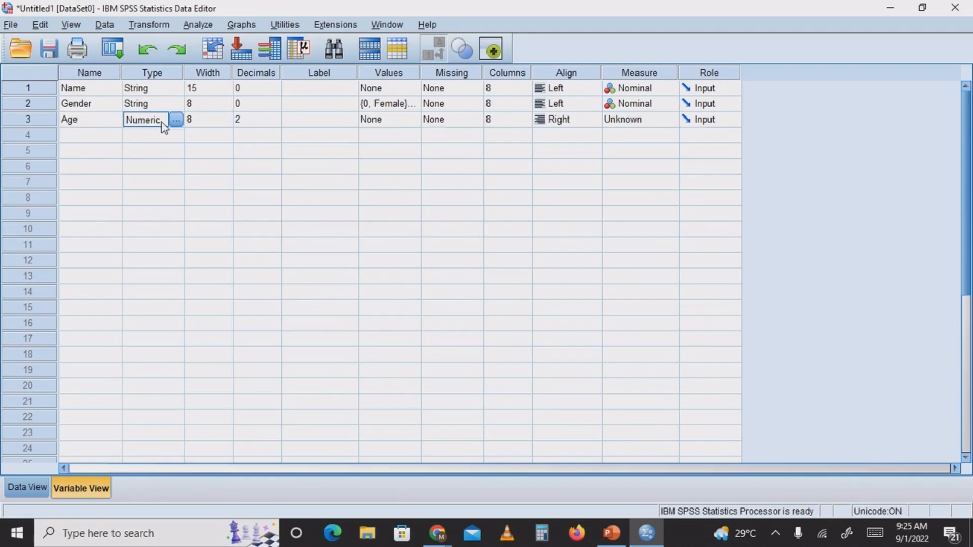
click(176, 120)
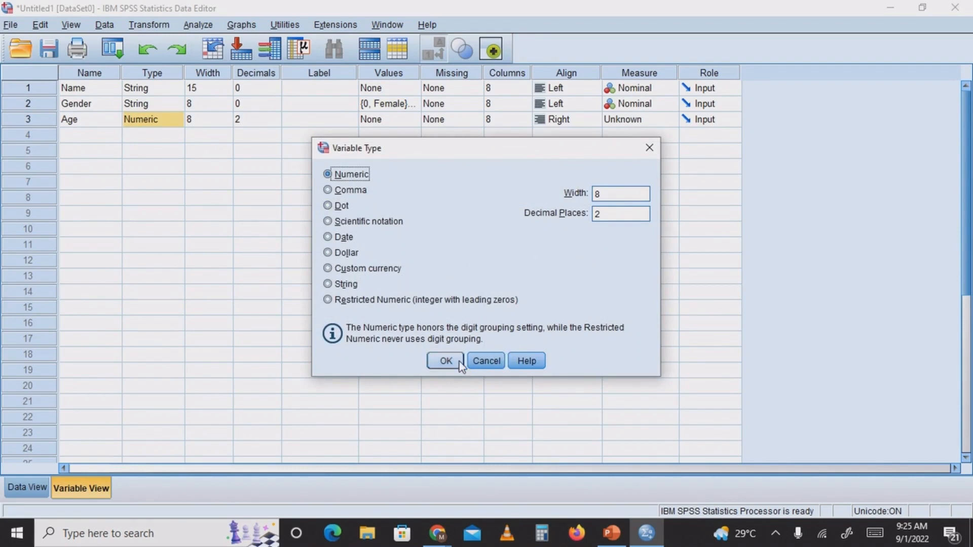
click(444, 360)
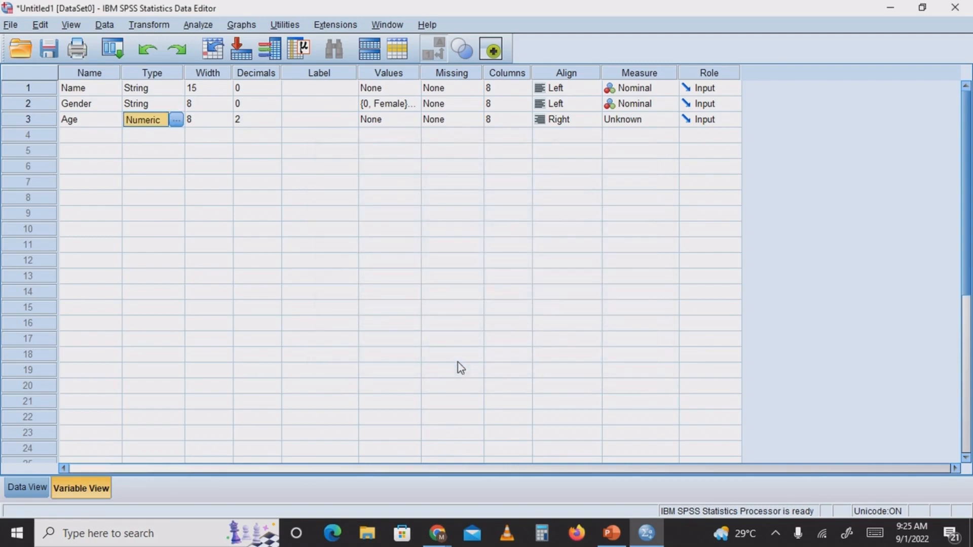
Set the Age variable's decimals to 0 and its measure to Scale
click(242, 121)
click(275, 115)
click(275, 116)
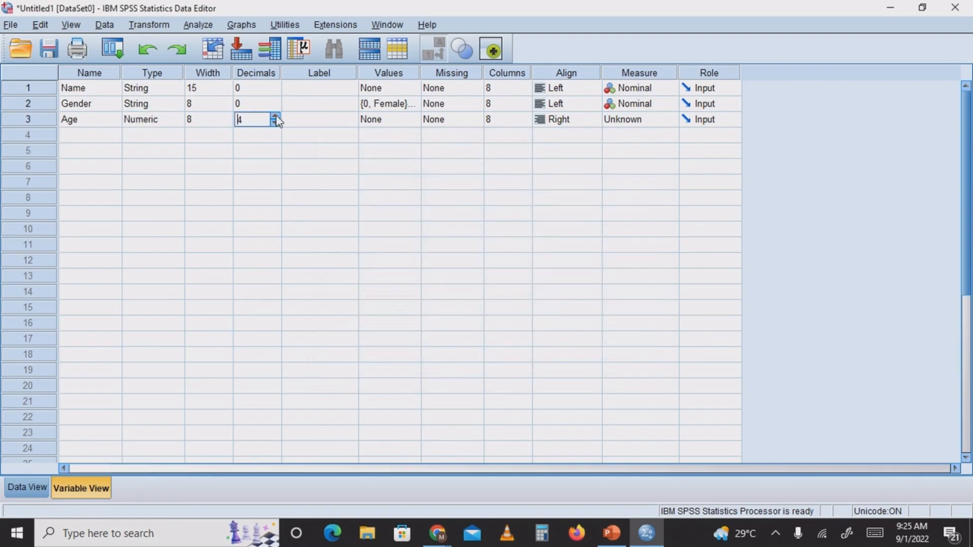
click(275, 126)
click(276, 126)
click(250, 130)
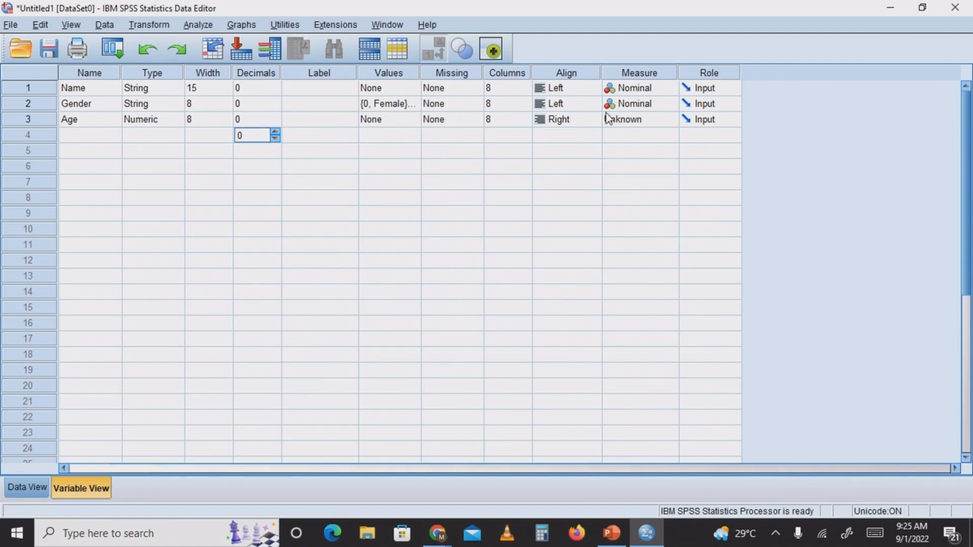
click(622, 121)
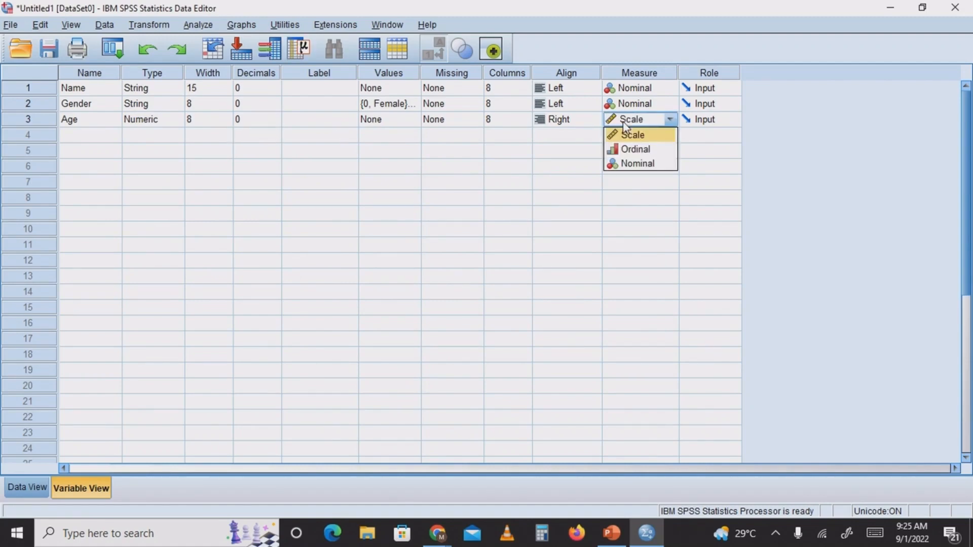
click(652, 139)
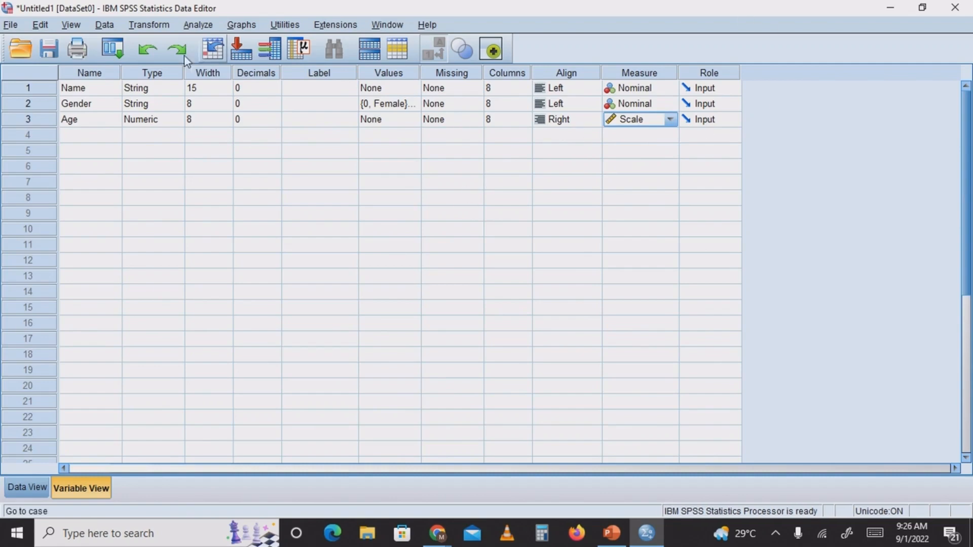
Define a variable called "Satisfaction" in the fourth row of Variable View, keeping its type as Numeric
click(91, 137)
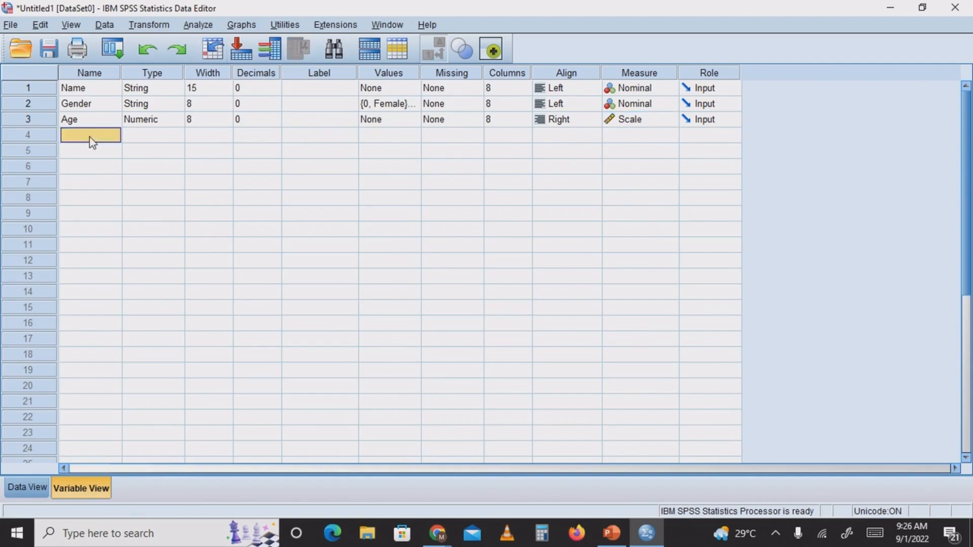
text(Satisfaction)
click(157, 135)
click(176, 135)
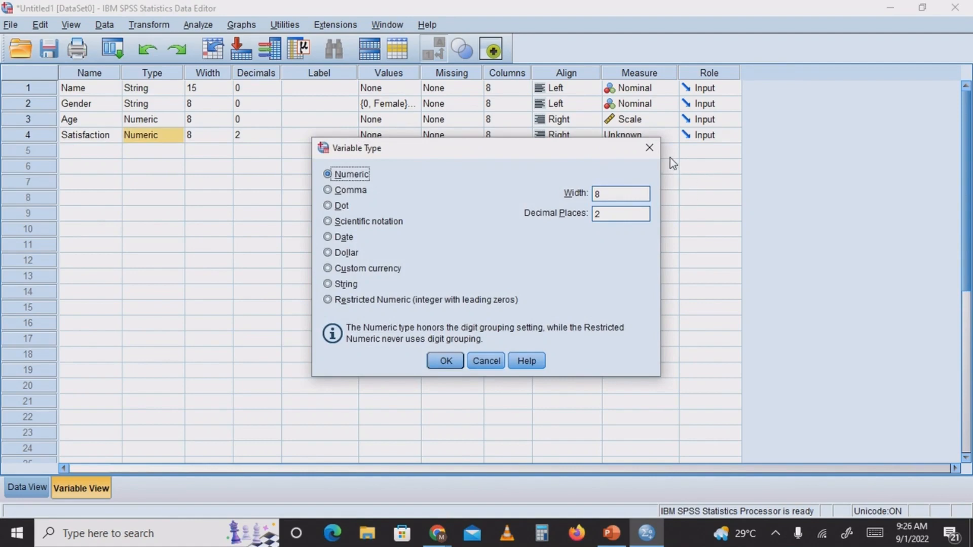
click(649, 148)
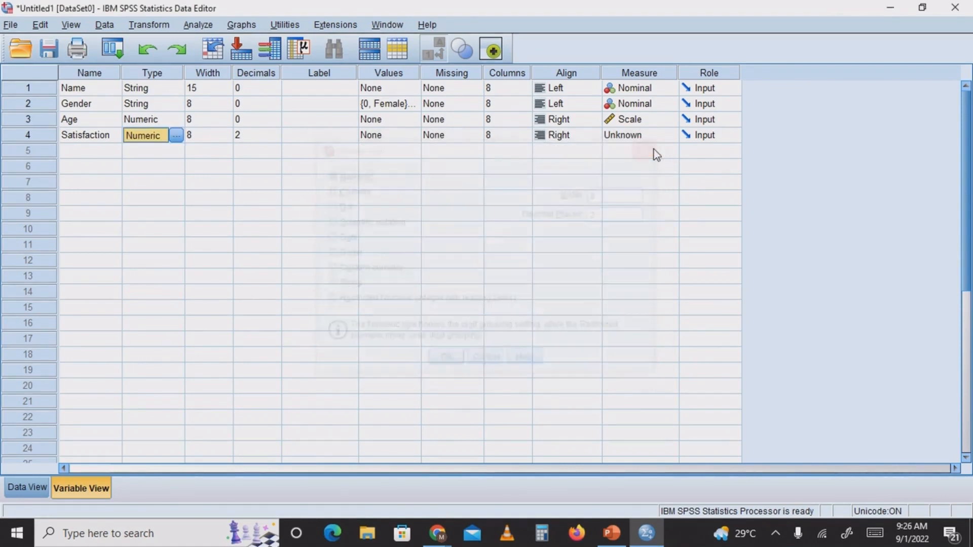
Enter "How satissfied are you with H-tech classes" as the label of the Satisfaction variable
click(323, 137)
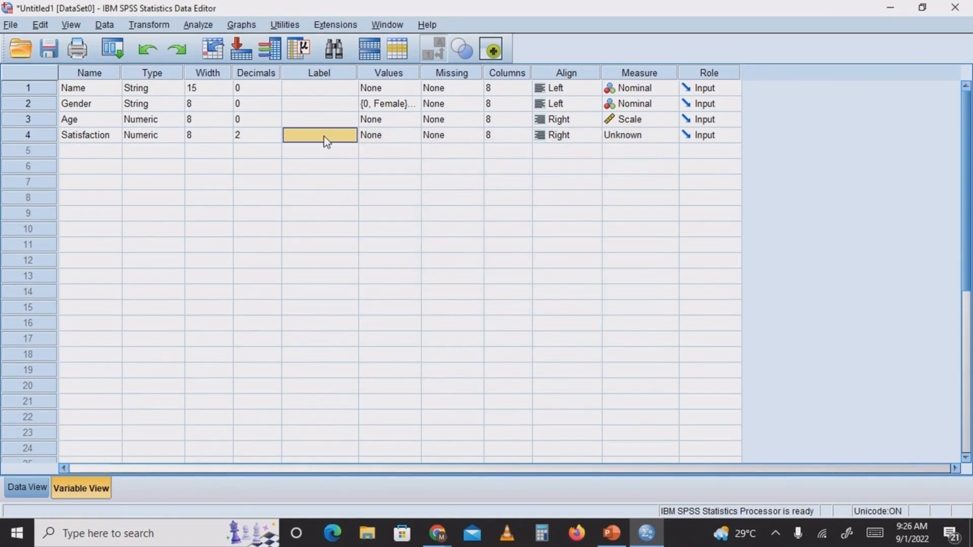
text(Hoe)
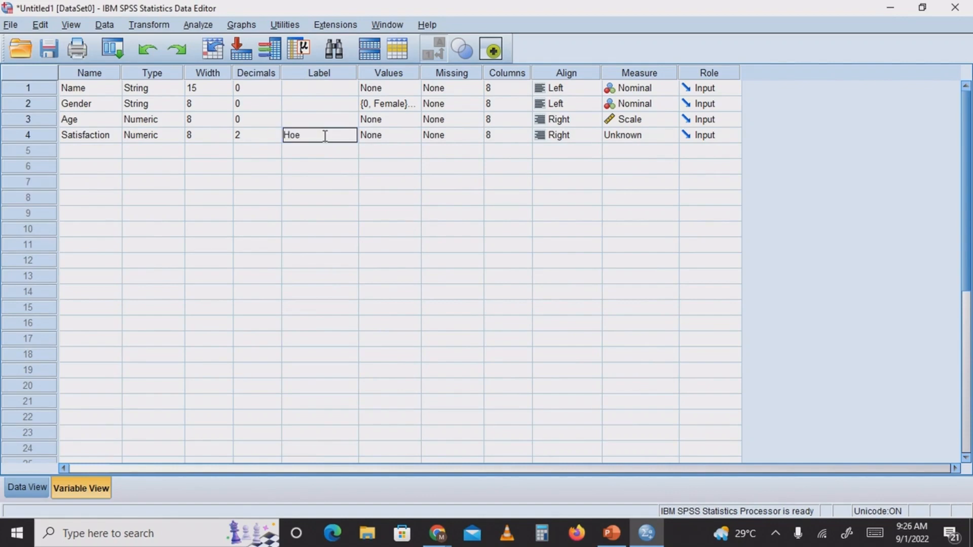
key(BackSpace)
text(w satissfied are y)
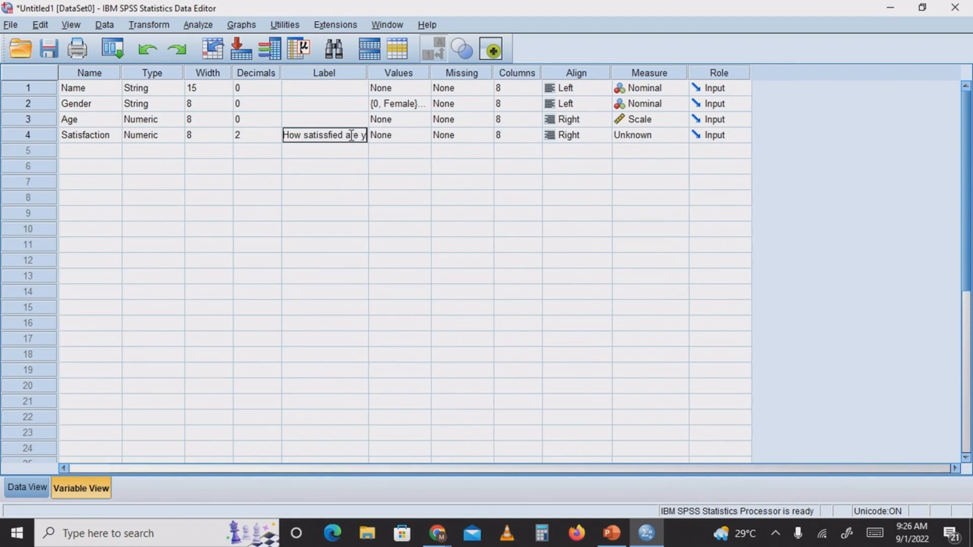
text(ou wit)
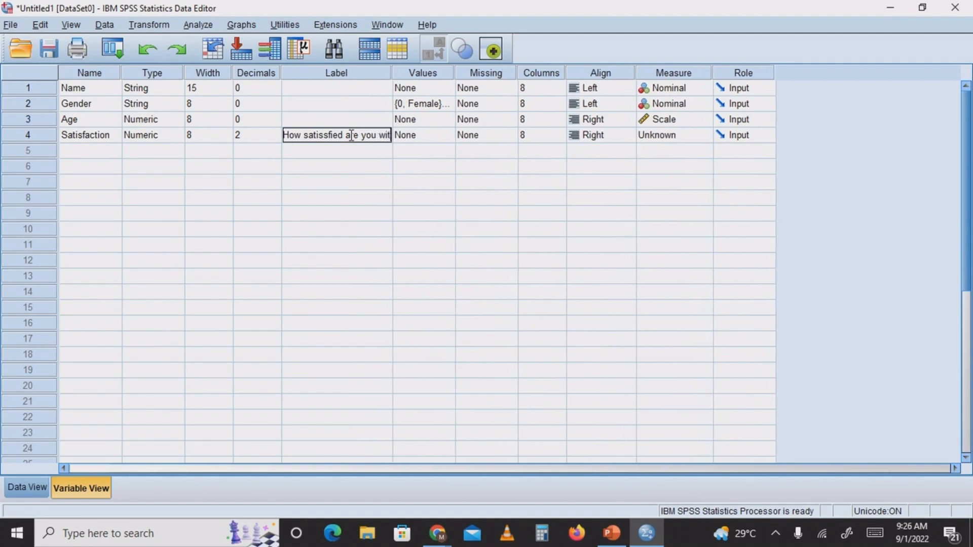
text(h H-)
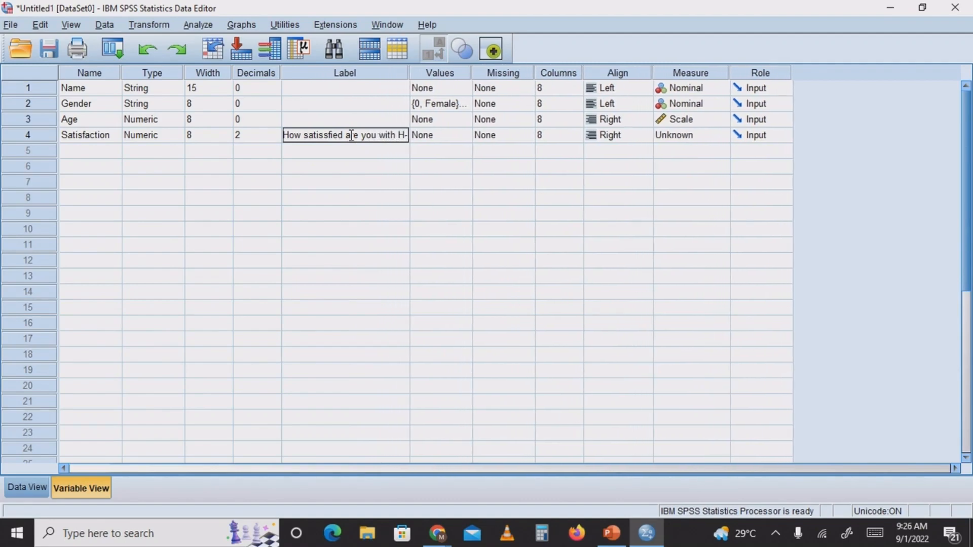
text(tec)
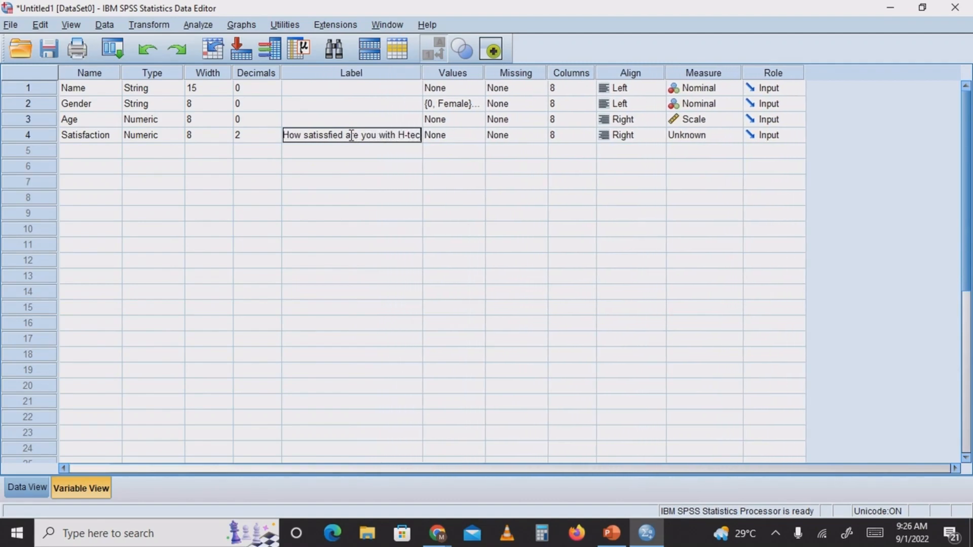
text(h classe)
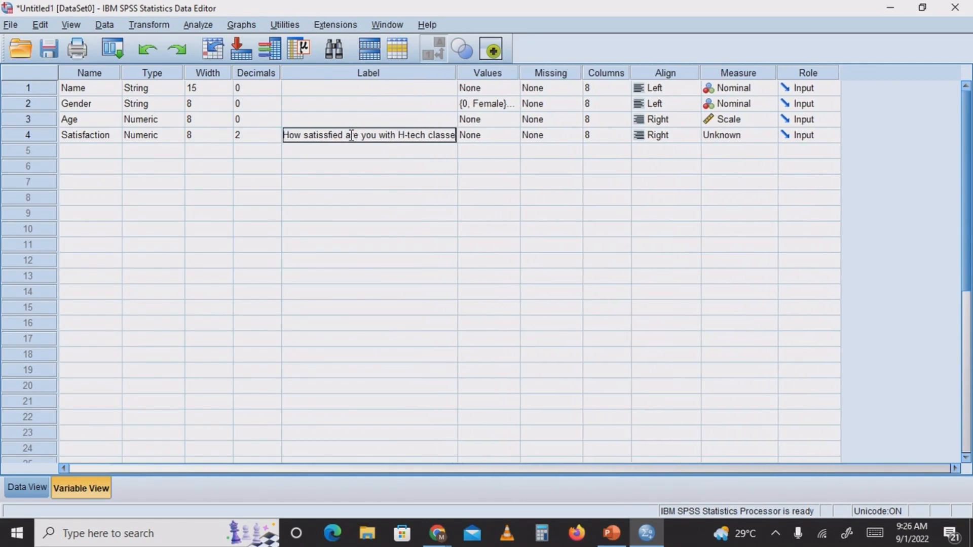
text(s)
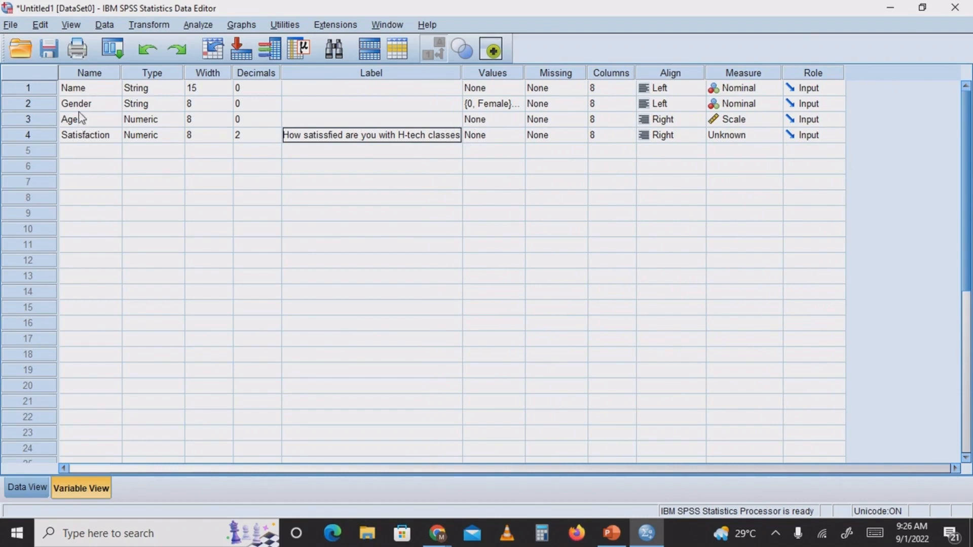
Correct the Satisfaction variable's label to "How satisfied are you with H-tech classes"
right_click(325, 136)
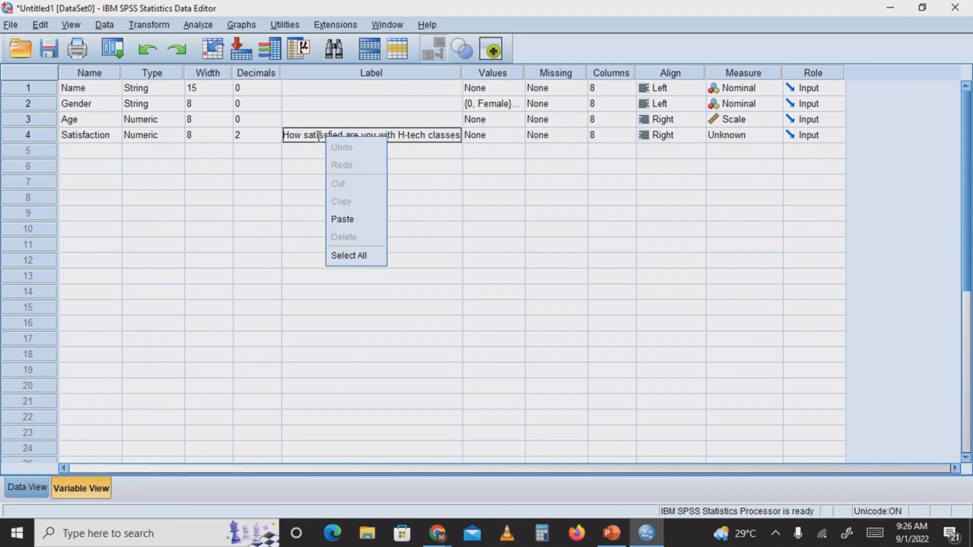
click(318, 136)
key(Up)
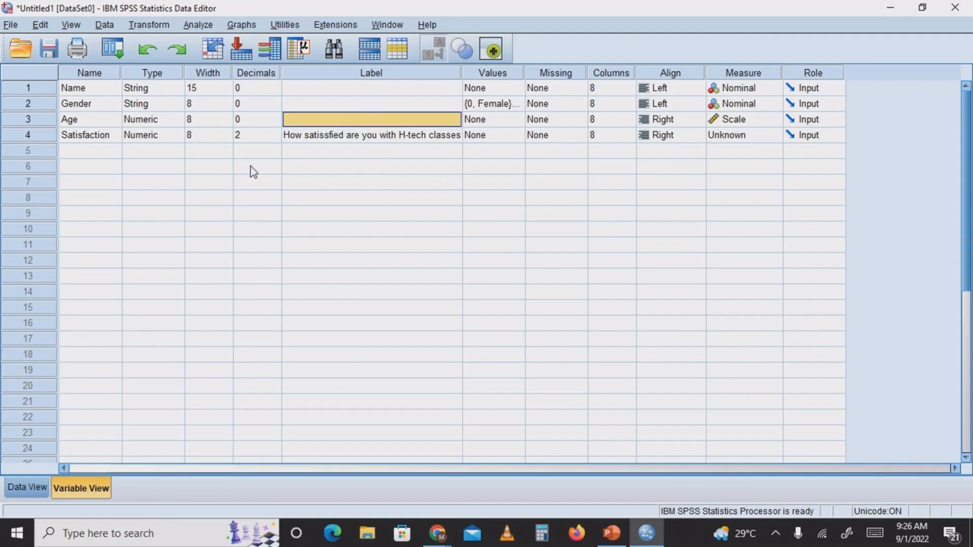
click(324, 137)
click(324, 137)
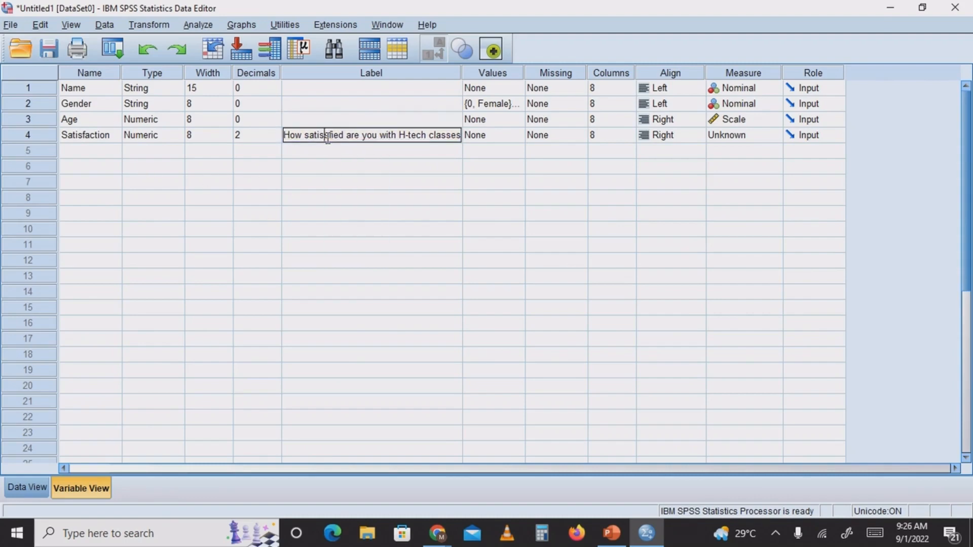
key(BackSpace)
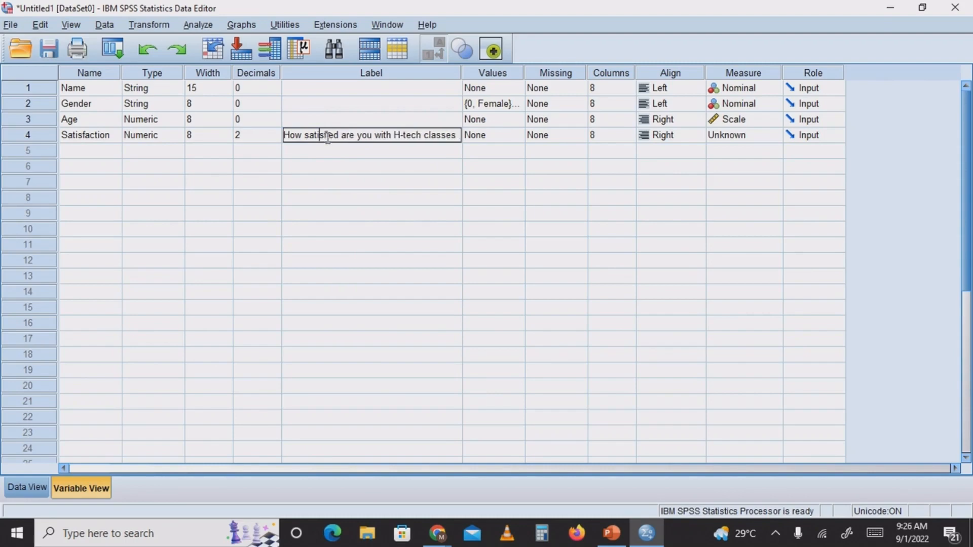
Try to rename the Satisfaction variable to "Satisfaction%"
click(78, 138)
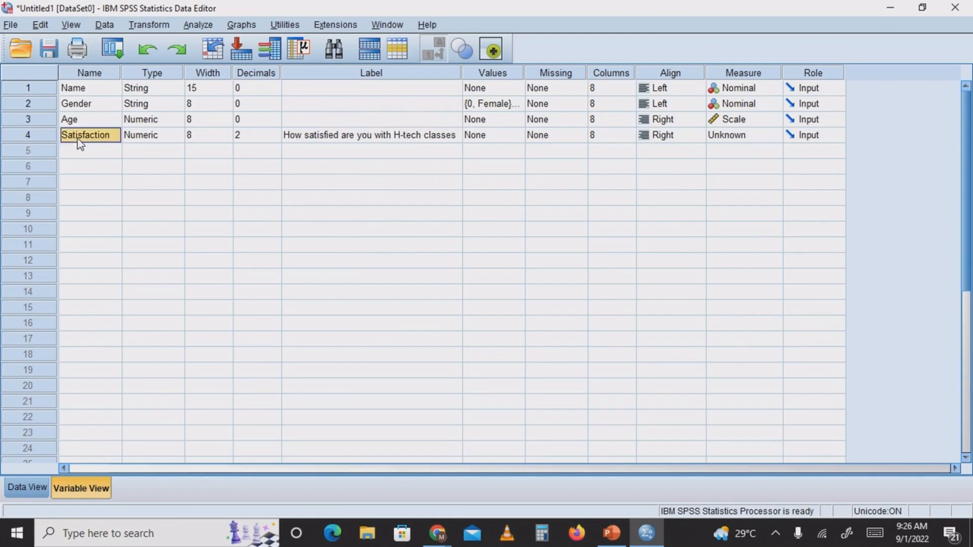
click(79, 138)
text(5)
key(BackSpace)
text(%)
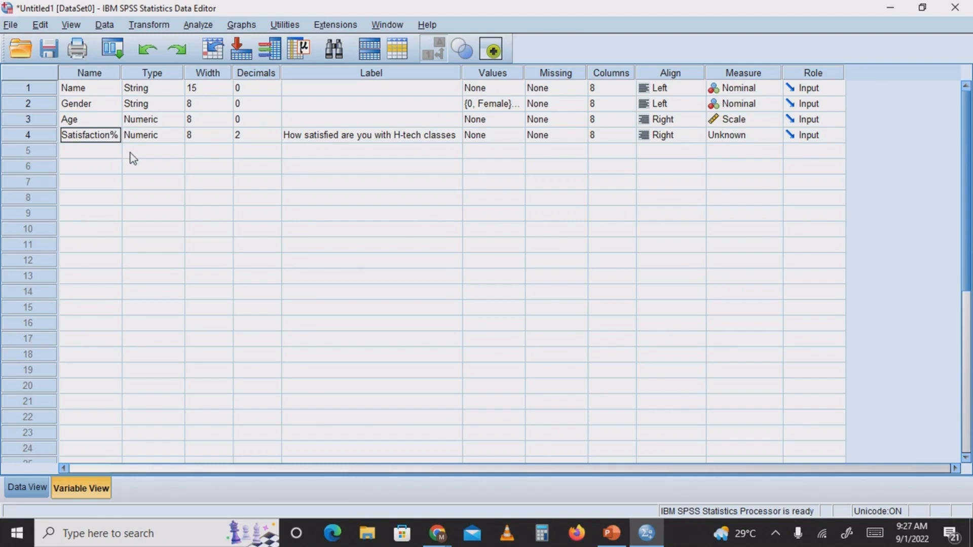
click(129, 153)
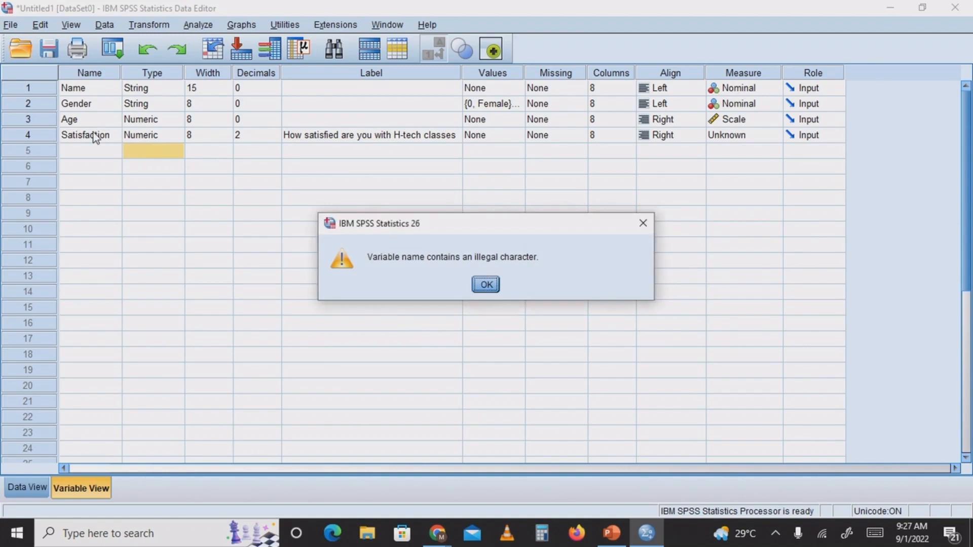
click(490, 287)
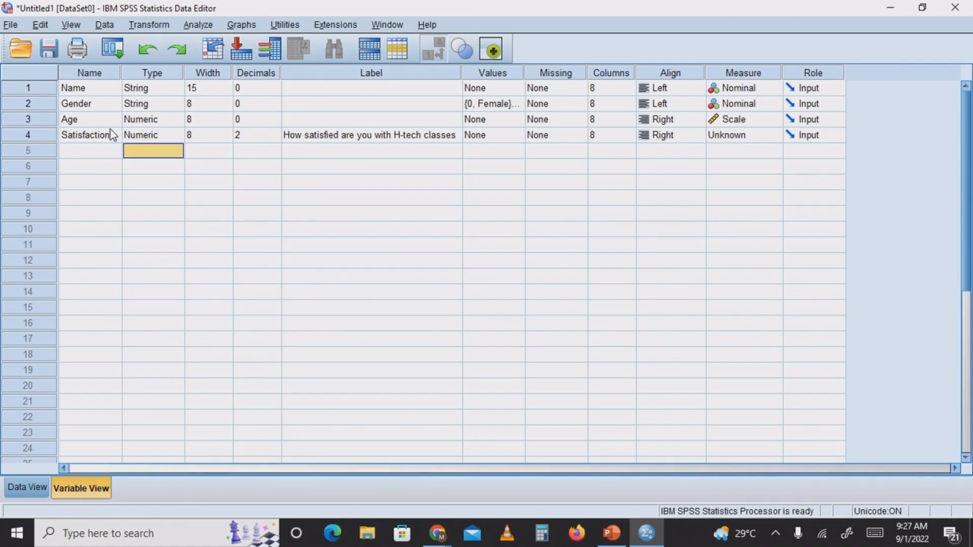
Open the value labels definition of the Satisfaction variable
click(382, 139)
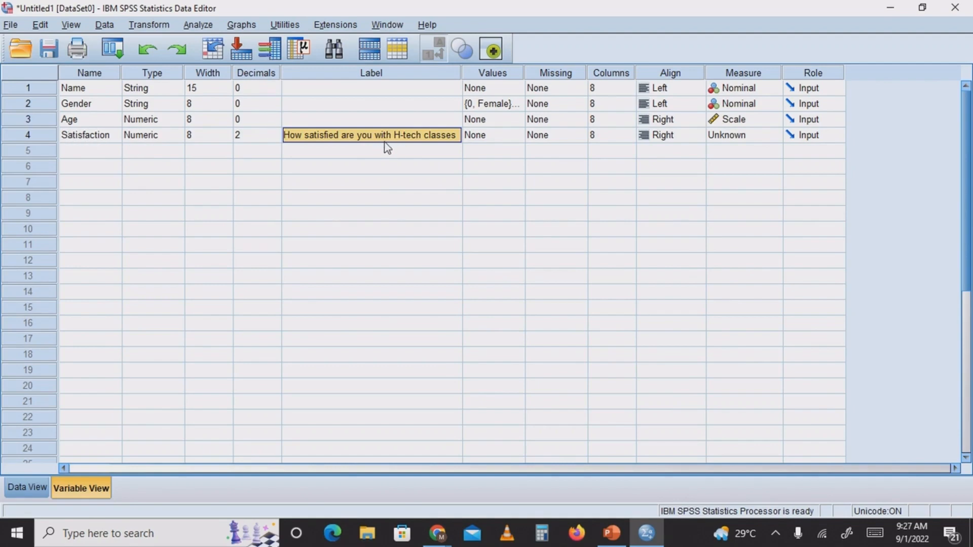
click(476, 136)
click(516, 137)
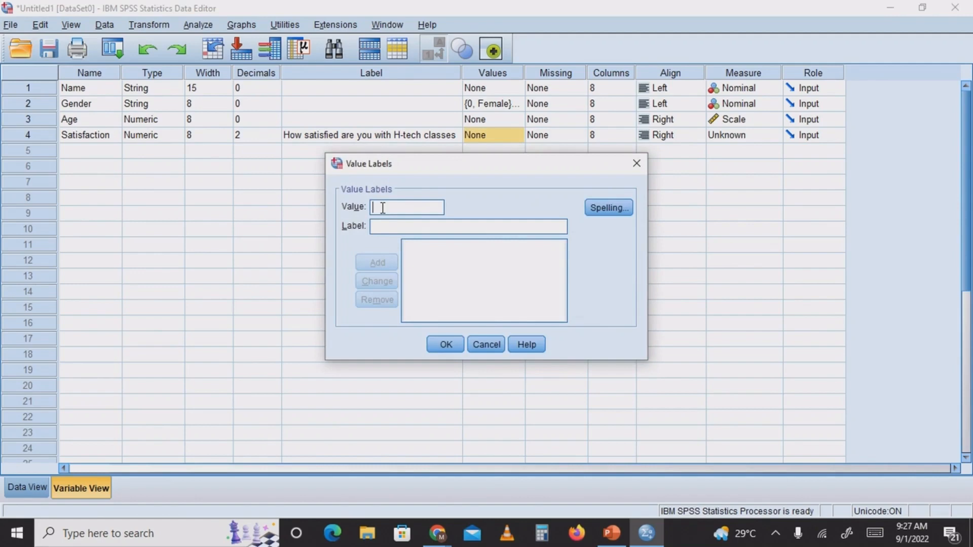
text(Nam)
text(e)
key(BackSpace)
key(BackSpace)
key(BackSpace)
key(BackSpace)
text(Sa)
key(BackSpace)
key(BackSpace)
text(Very Sat)
key(BackSpace)
key(BackSpace)
key(BackSpace)
key(BackSpace)
key(BackSpace)
key(BackSpace)
key(BackSpace)
key(BackSpace)
Add the value label 5 = "Very Satisfied" to the Satisfaction variable
text(5)
click(385, 228)
text(Ver)
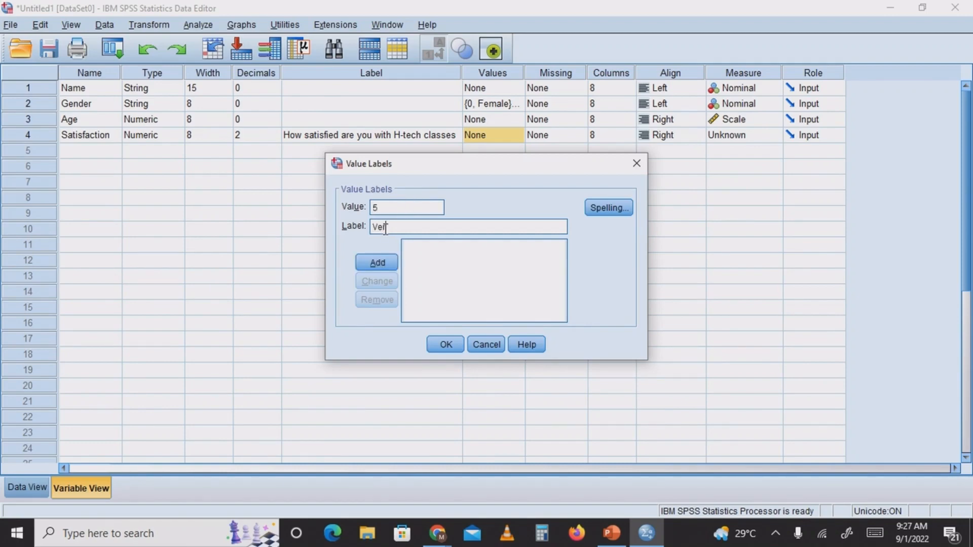
text(y Satisfied)
click(381, 263)
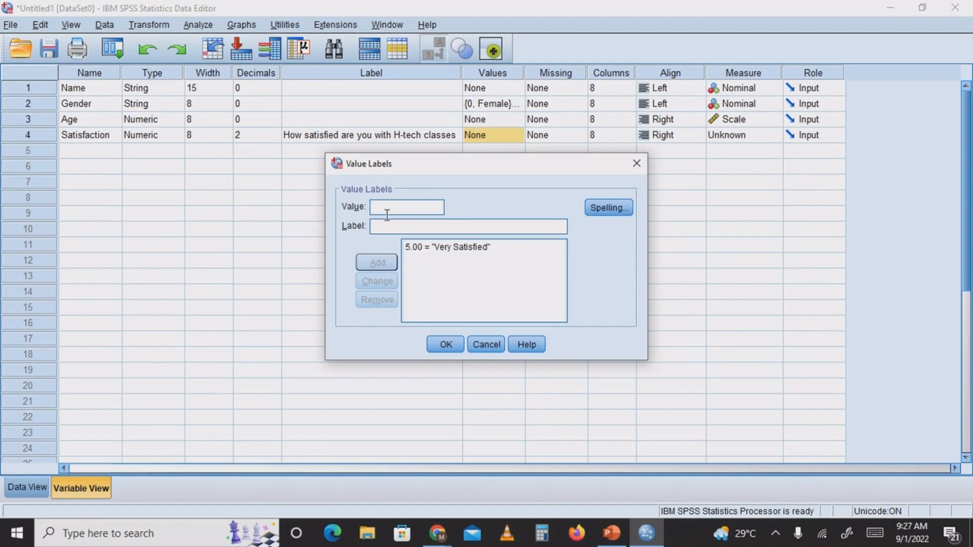
Add the value label 4 = "Satisfied" to the Satisfaction variable
text(4)
click(391, 226)
text(sat)
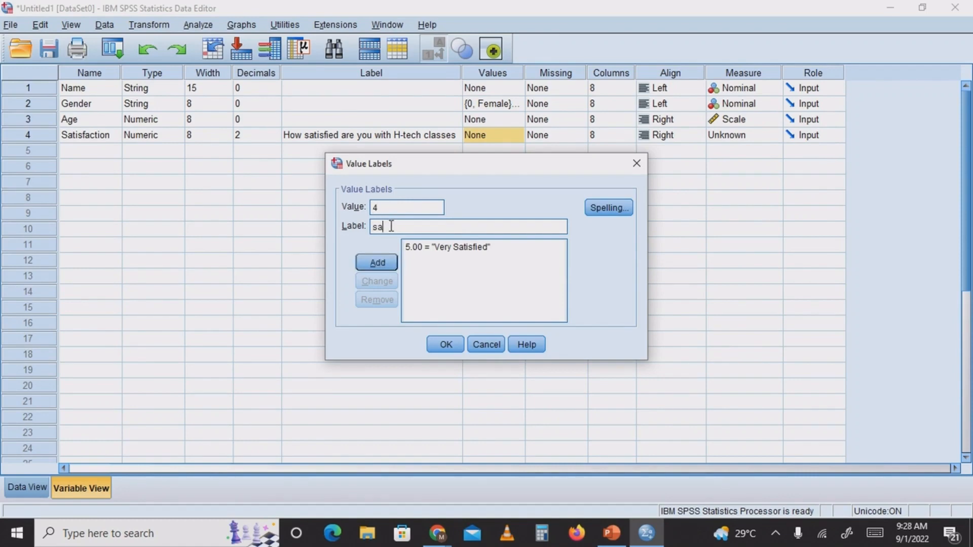
key(BackSpace)
key(BackSpace)
key(BackSpace)
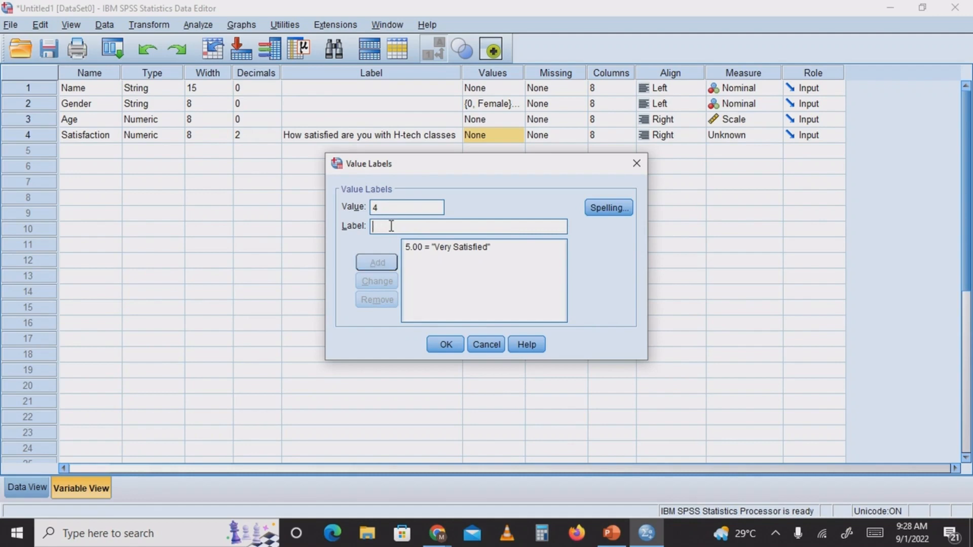
text(Satisfied)
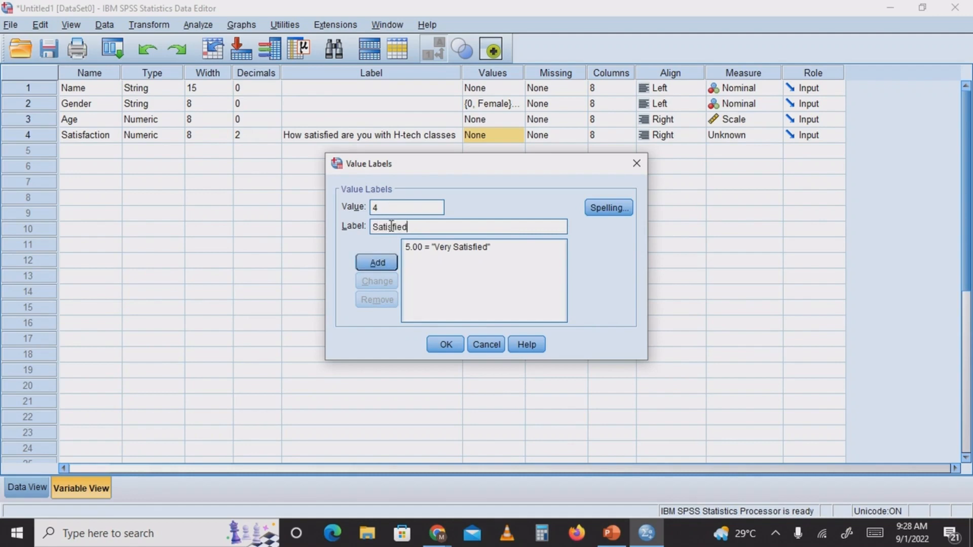
click(381, 267)
Add the value label 3 = "Indiffrent" to the Satisfaction variable
text(3)
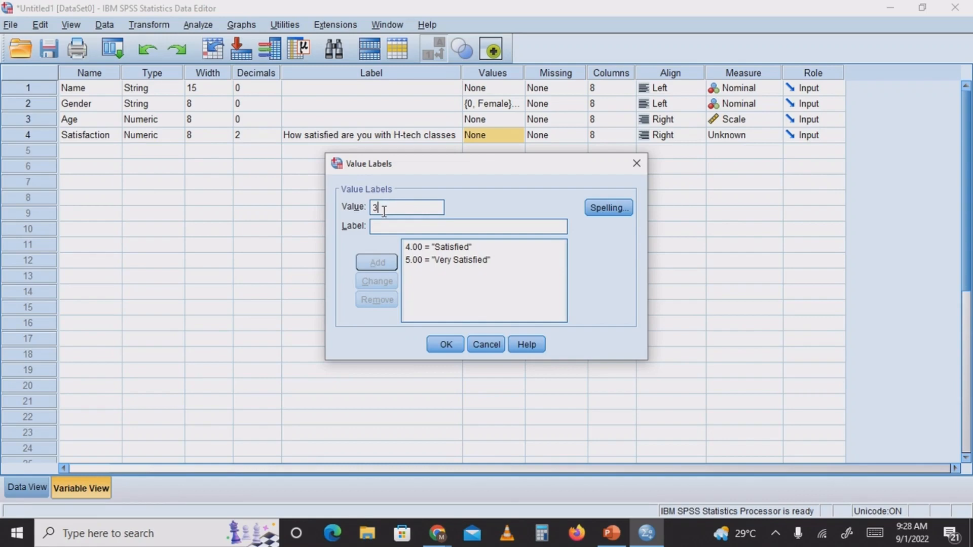
click(390, 226)
text(Indifferen)
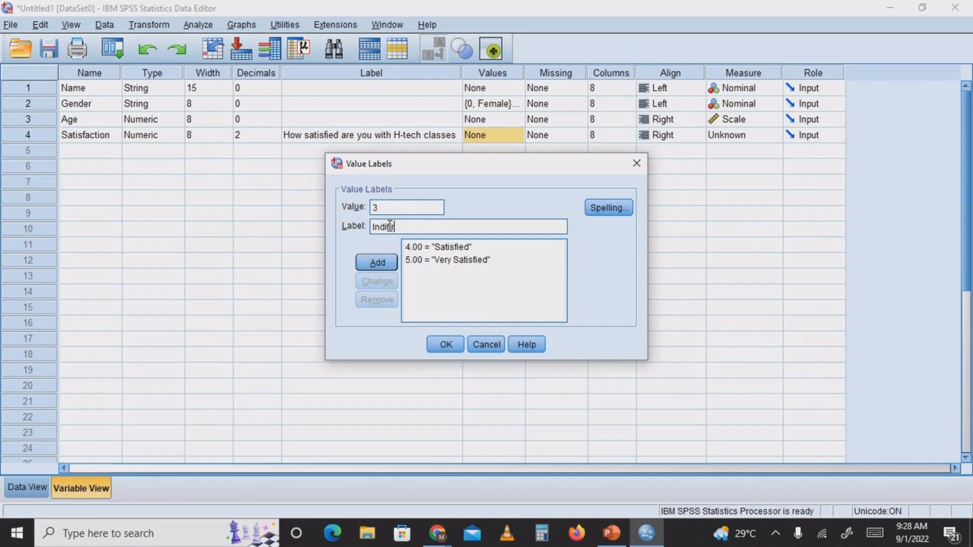
text(t)
click(377, 263)
Add the value label 2 = "Dissatisfied" to the Satisfaction variable
click(392, 209)
text(2)
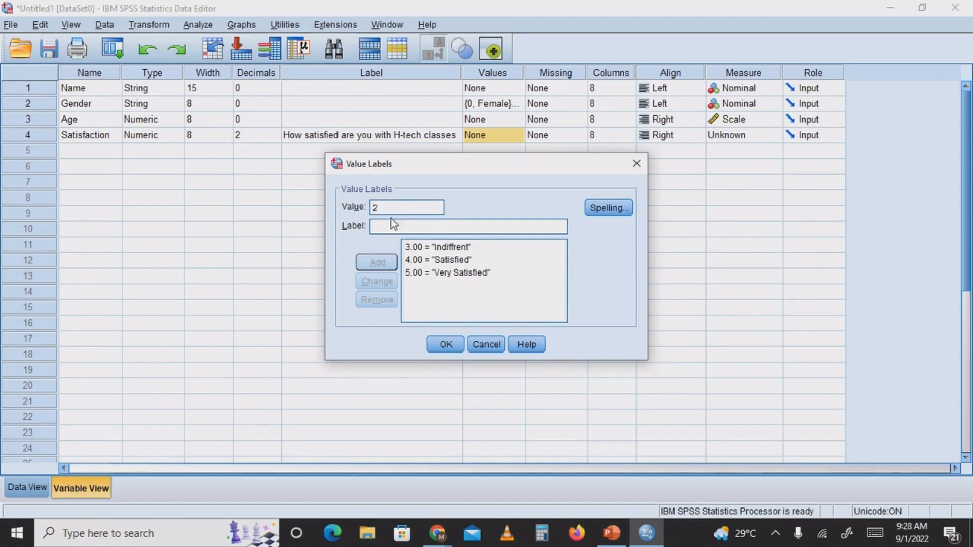
click(386, 228)
text(D)
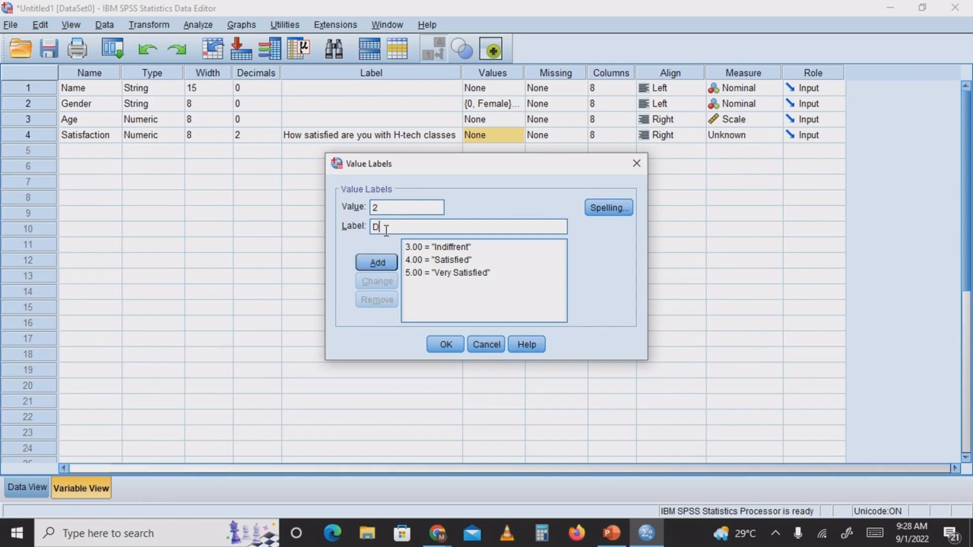
text(issatisfied)
click(376, 263)
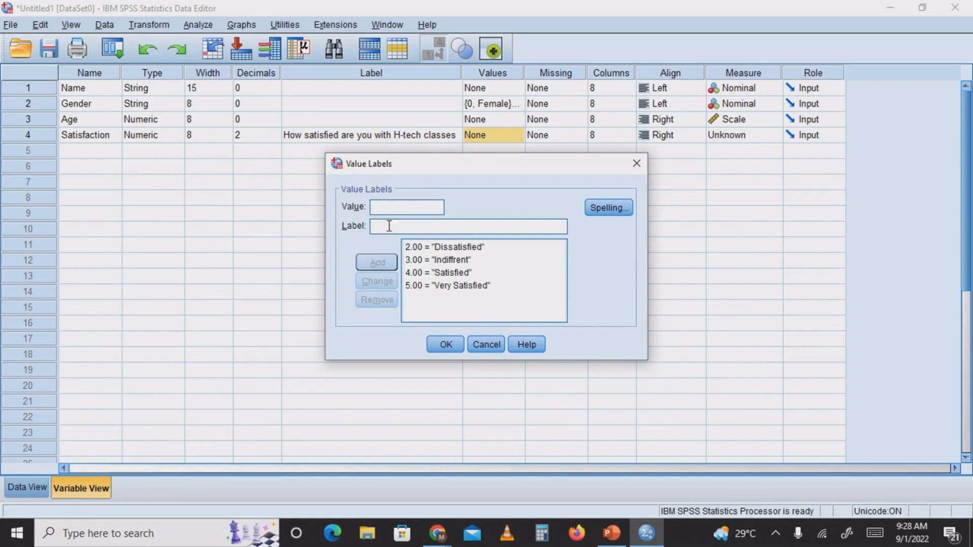
Add the value label 1 = "Very Dissatisfied" to the Satisfaction variable
text(1)
click(391, 227)
text(Ve)
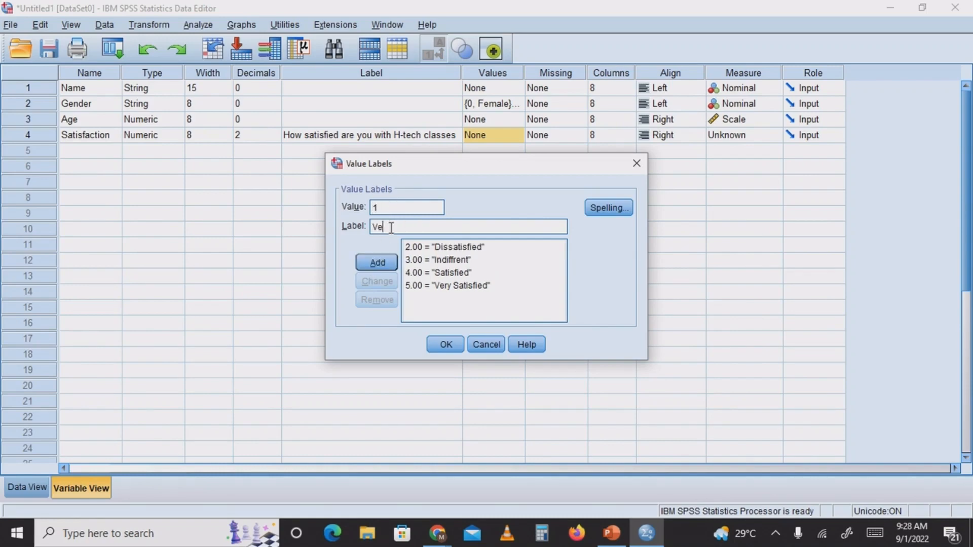
text(ry Dissatisfied)
key(BackSpace)
key(BackSpace)
key(BackSpace)
key(BackSpace)
key(BackSpace)
key(BackSpace)
key(BackSpace)
key(BackSpace)
text(atisfied)
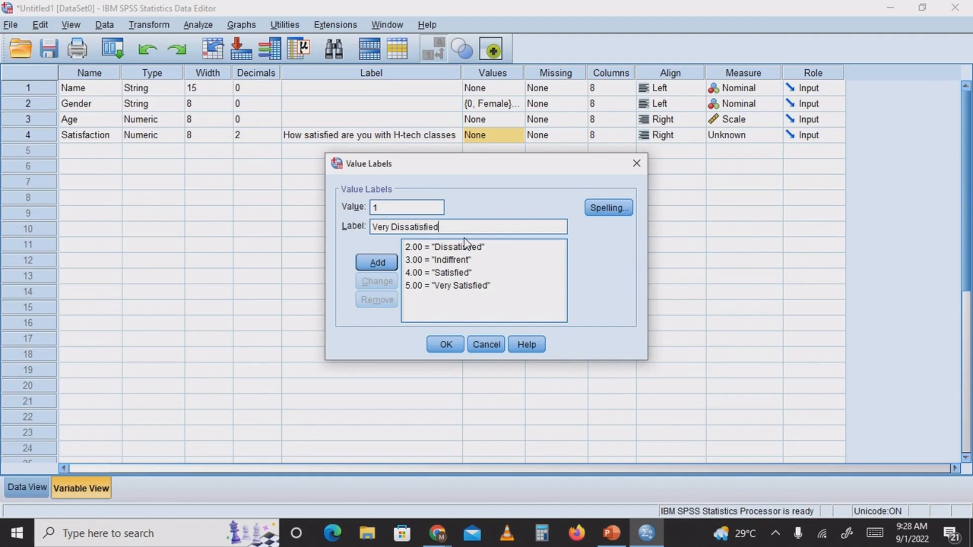
click(375, 264)
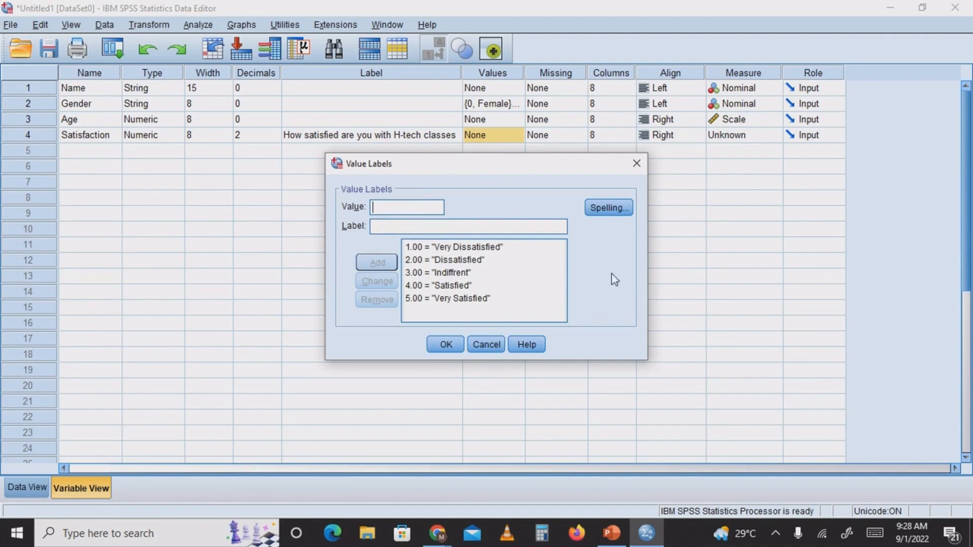
Check the spelling of the five satisfaction value labels and apply them to the variable
click(610, 206)
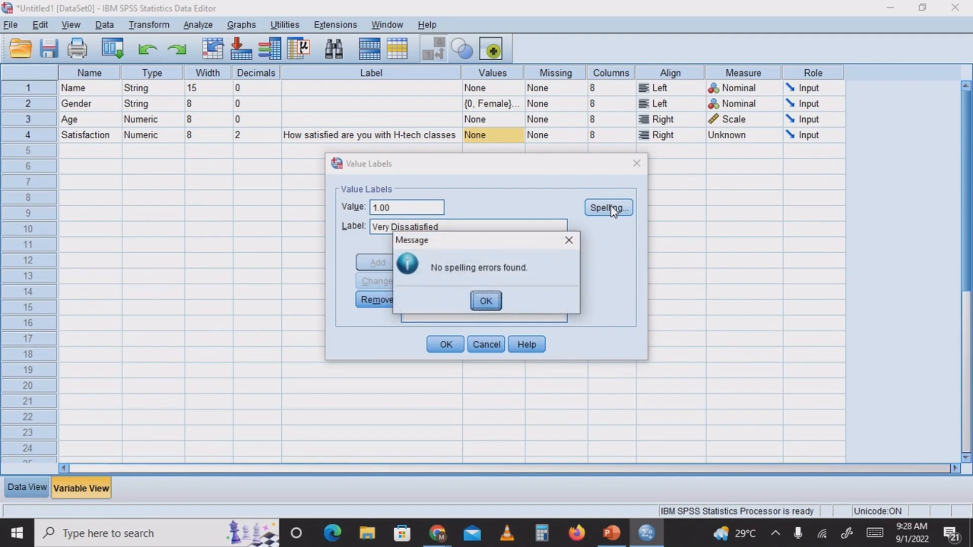
click(485, 305)
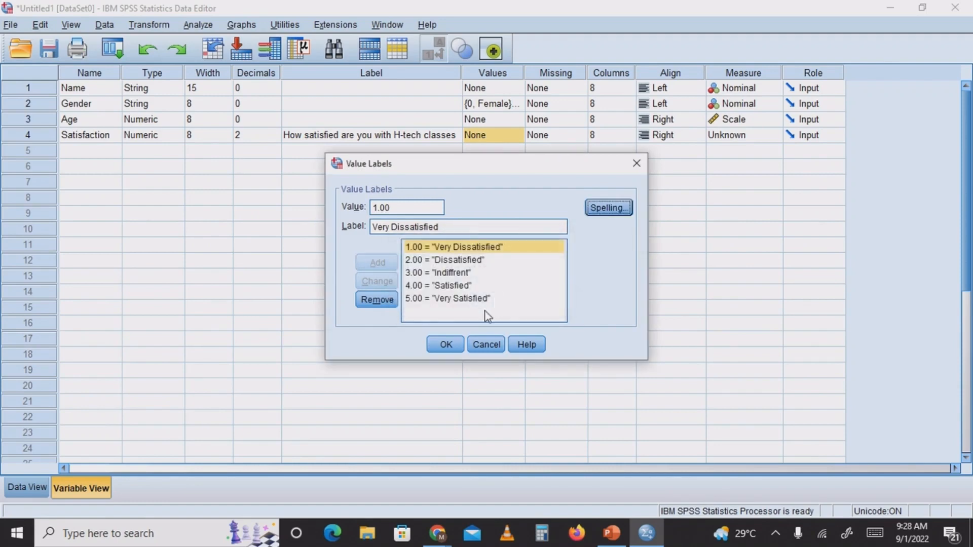
click(446, 347)
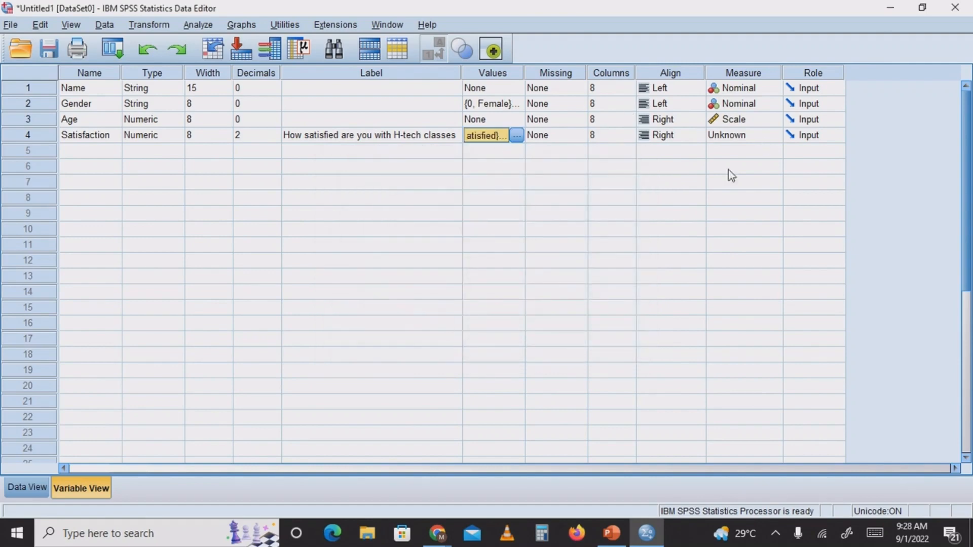
Set the Satisfaction variable's measure to Ordinal
click(750, 135)
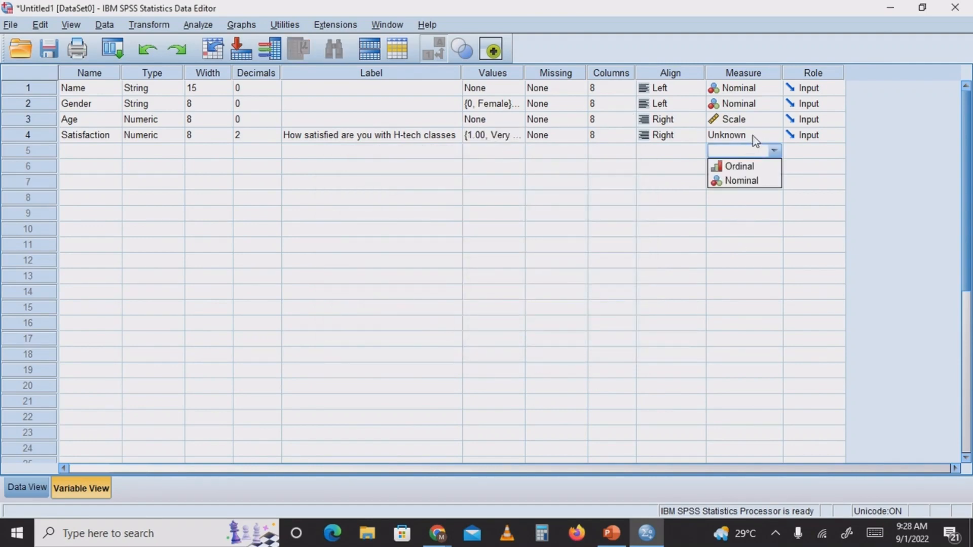
click(755, 166)
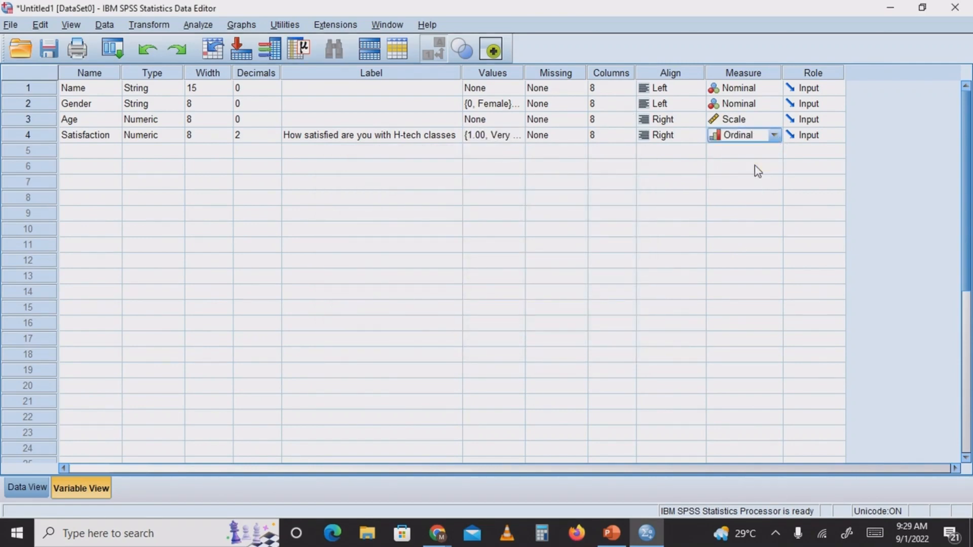
click(645, 182)
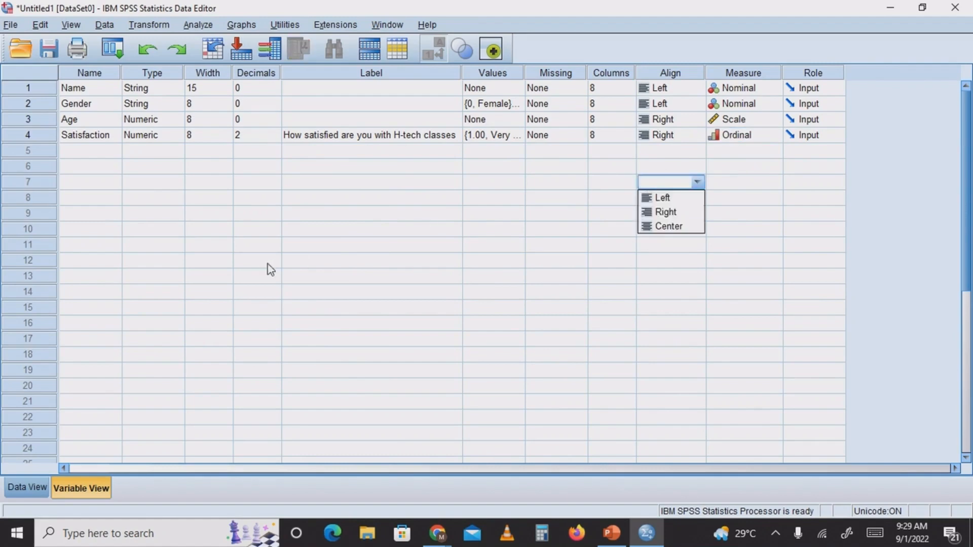
Complete the first case in Data View with age 25 and the satisfaction value Very Satisfied
click(20, 488)
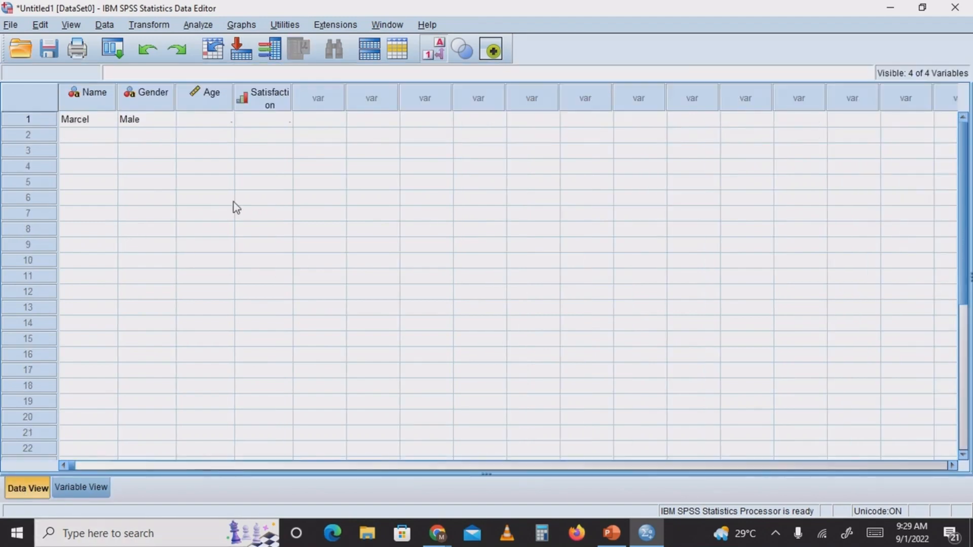
click(204, 121)
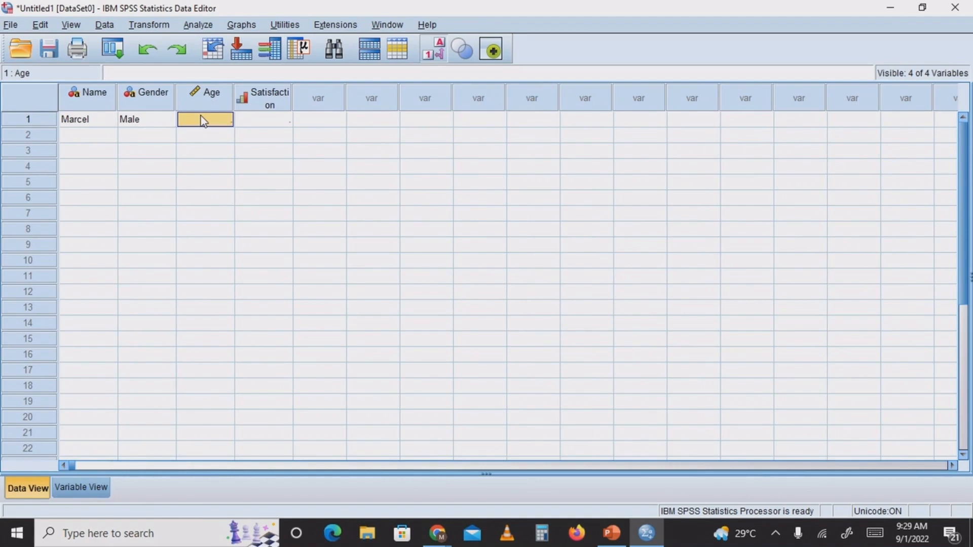
text(25)
click(272, 119)
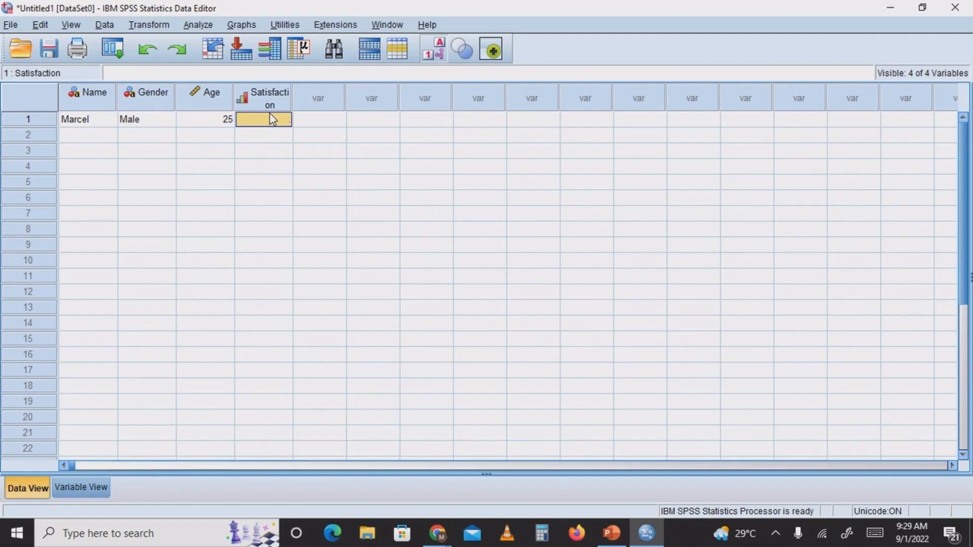
click(273, 119)
key(Return)
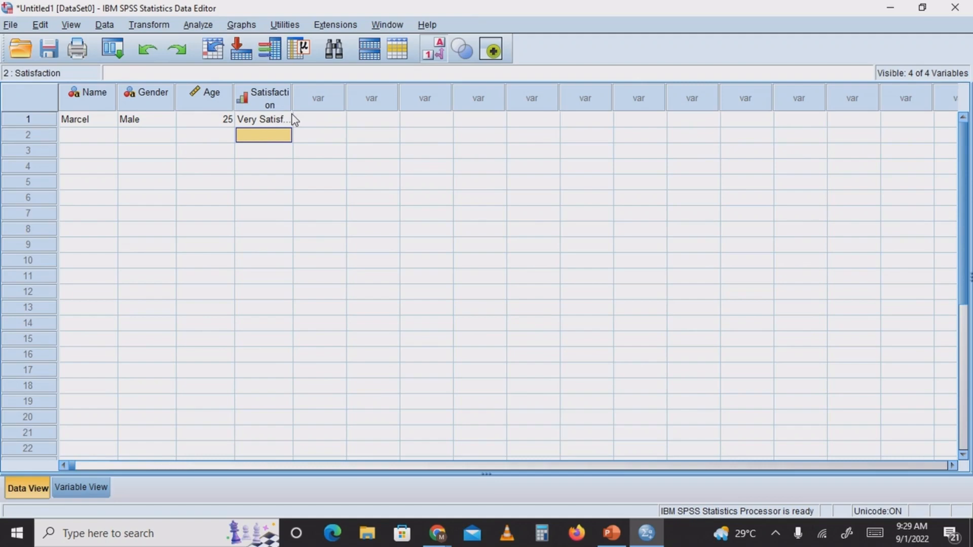
Start a second case in Data View with the respondent's name and the gender "male"
click(96, 139)
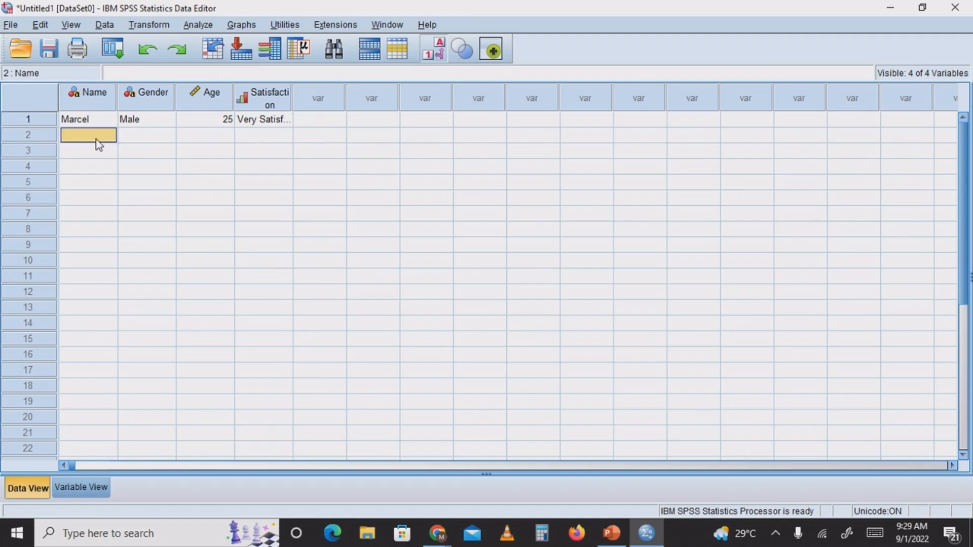
text(Nduka)
click(130, 140)
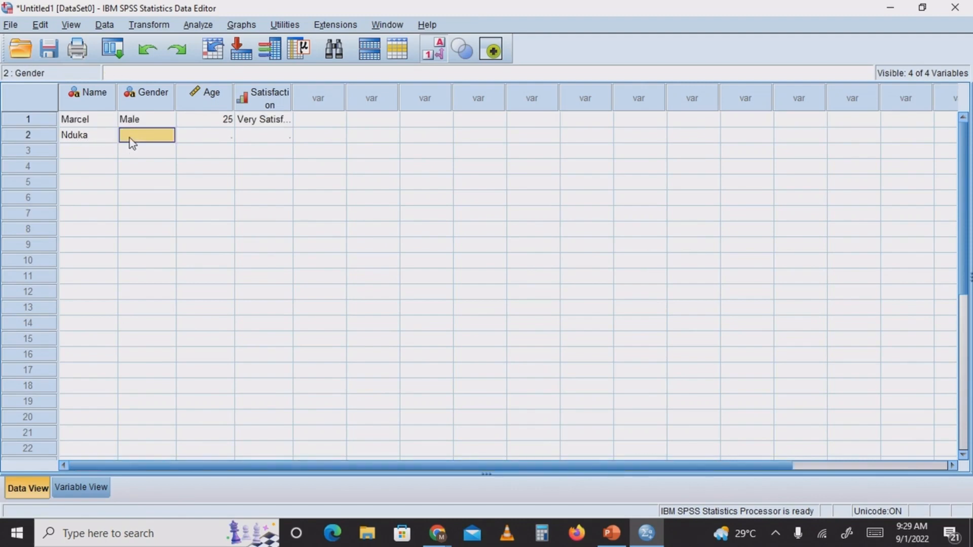
text(male)
click(196, 138)
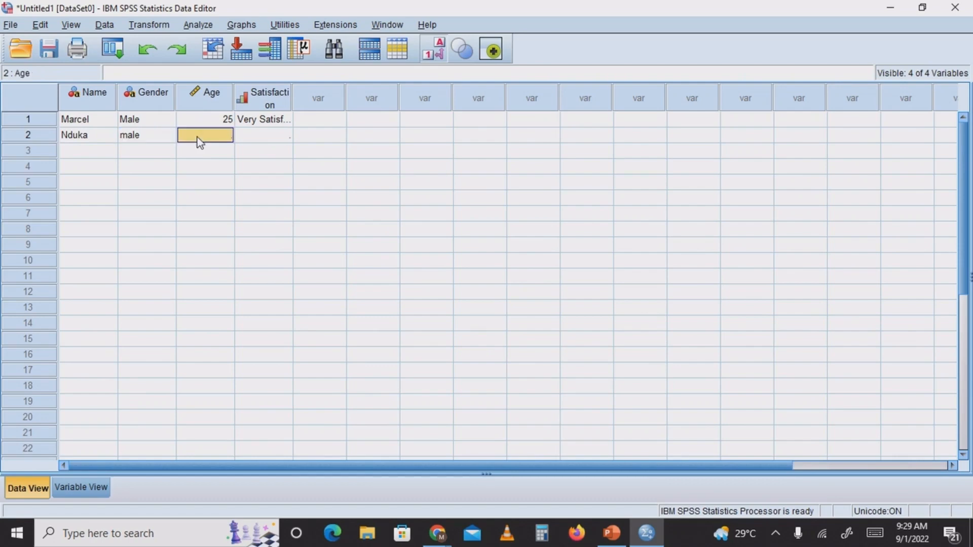
Complete the second case in Data View with age 27 and satisfaction code 3 (Indiffrent)
text(27)
click(273, 137)
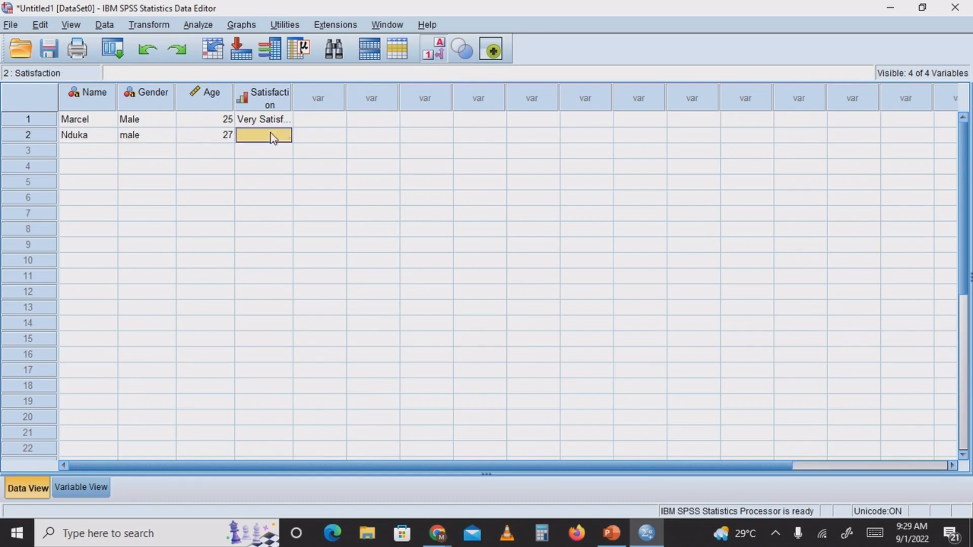
text(3)
key(Return)
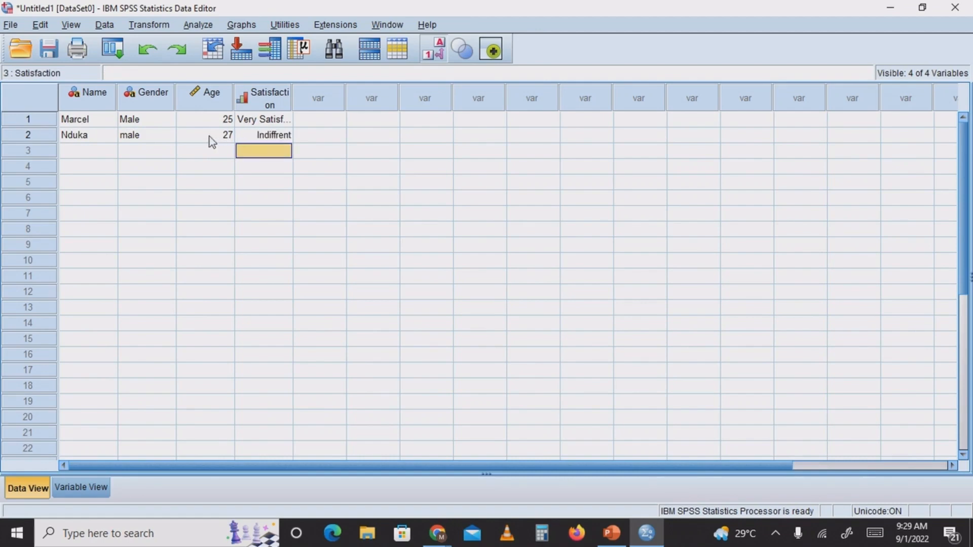
Start a third case in Data View with the respondent's name and the gender "male"
double_click(78, 151)
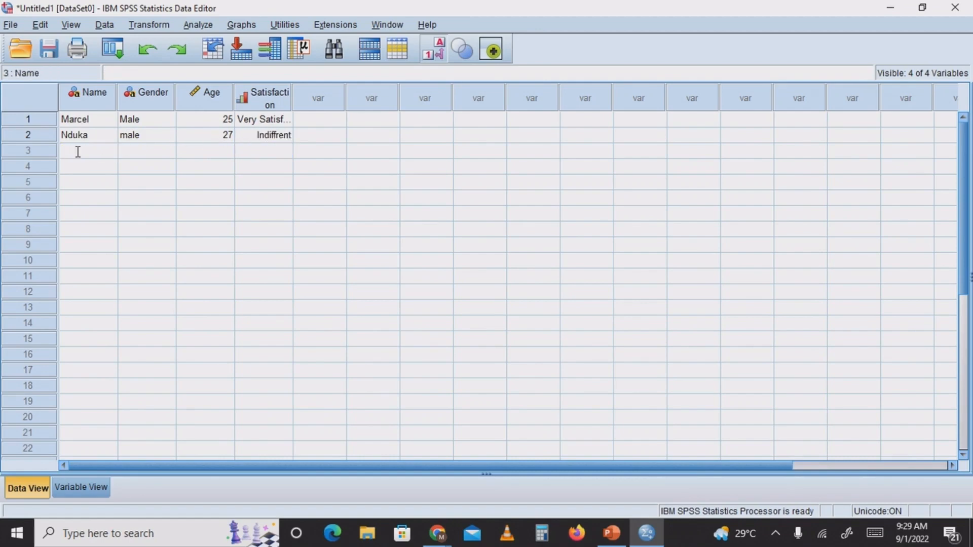
text(prosper)
click(136, 154)
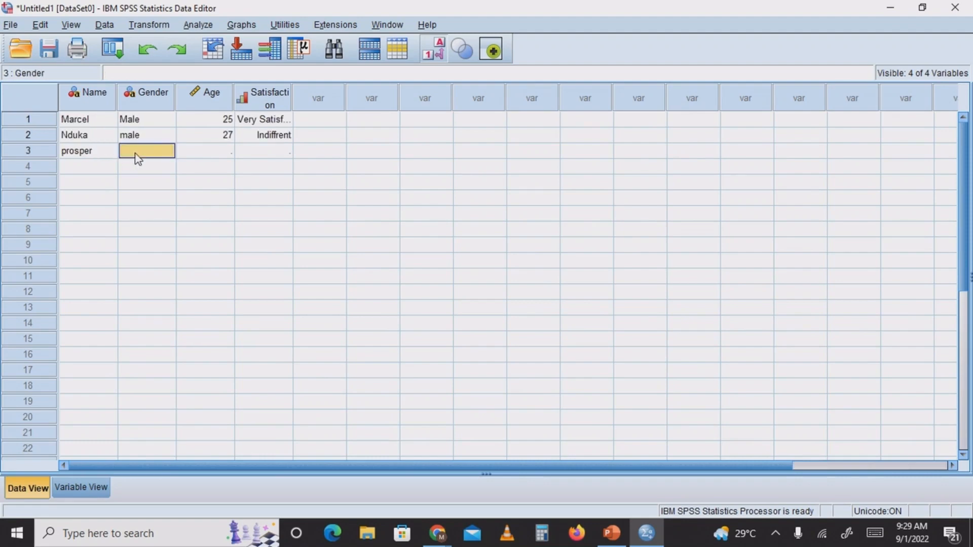
text(male)
Complete the third case with age 21 and the satisfaction value Very Satisfied
click(219, 152)
text(3)
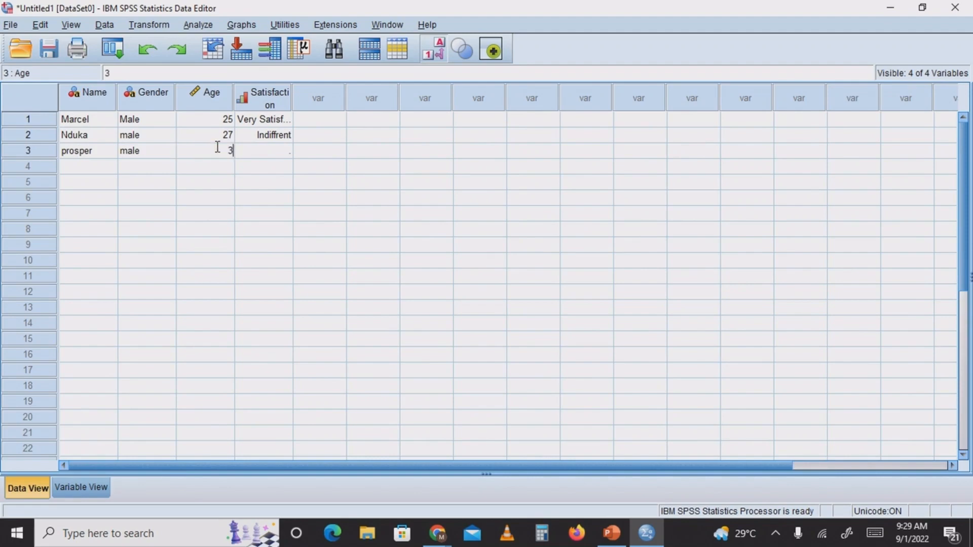
key(BackSpace)
text(23)
key(BackSpace)
text(1)
key(Return)
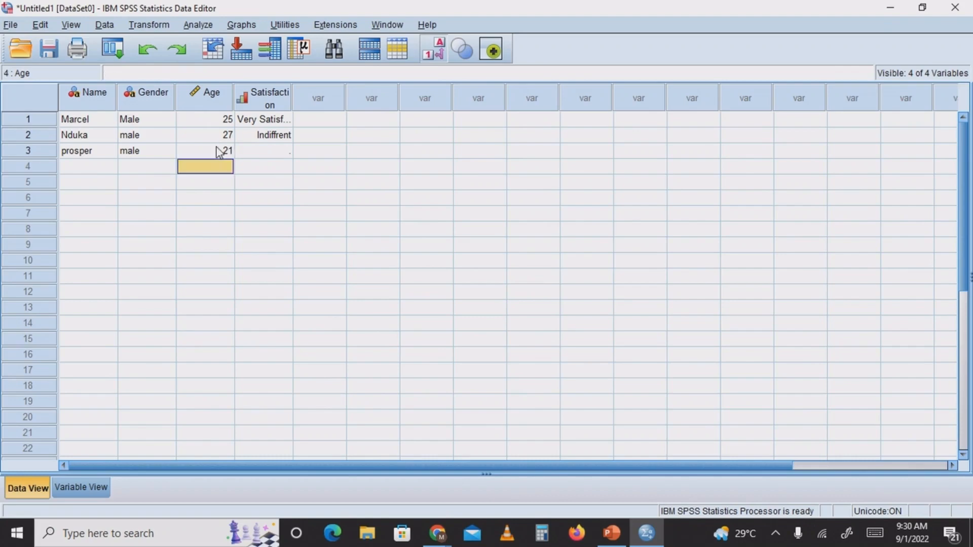
click(274, 152)
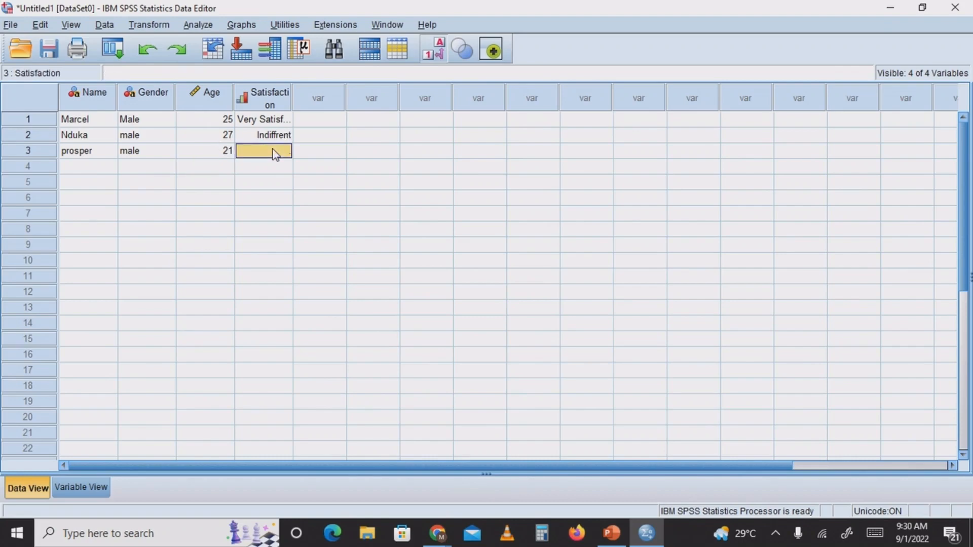
text(5)
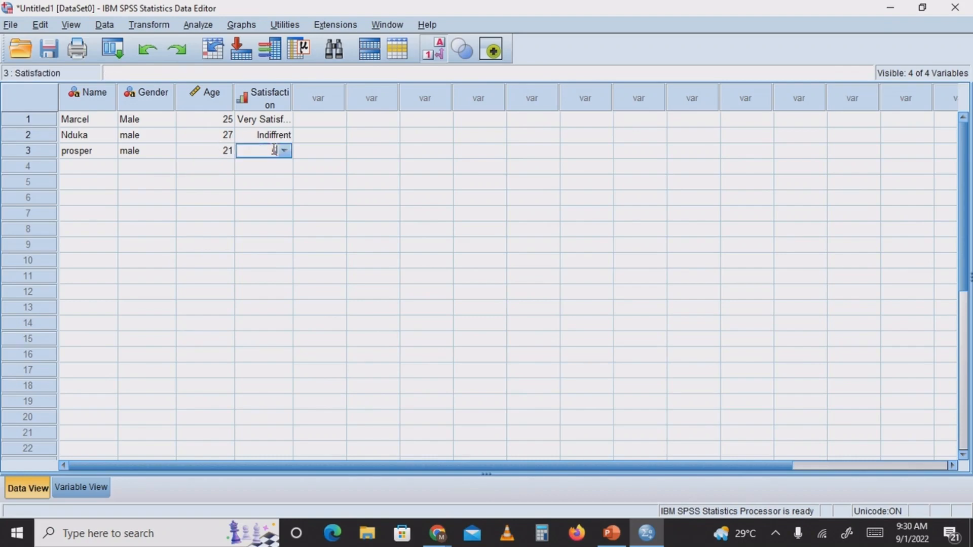
key(Return)
Start a fourth case with the respondent's name and gender code 0 (Female)
click(99, 167)
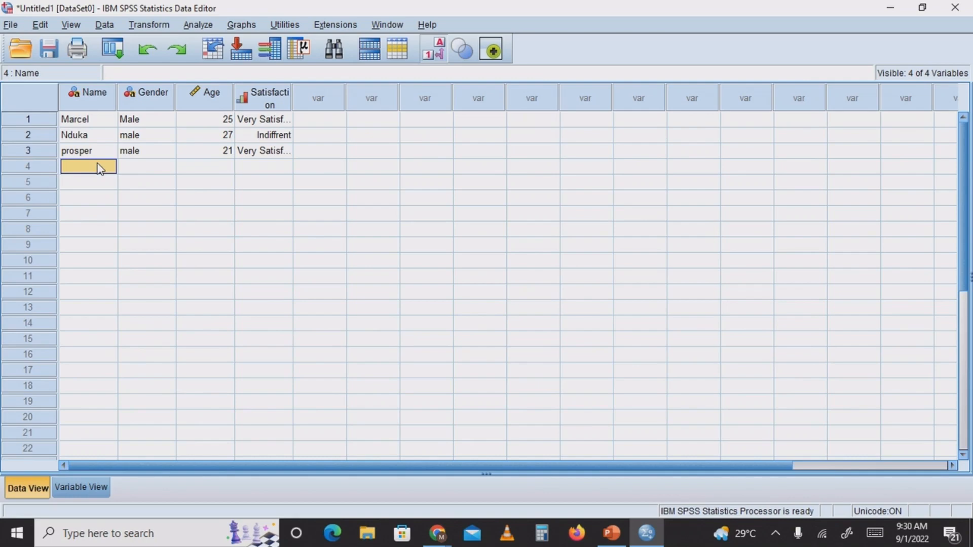
text(M)
key(BackSpace)
text(Chinelo)
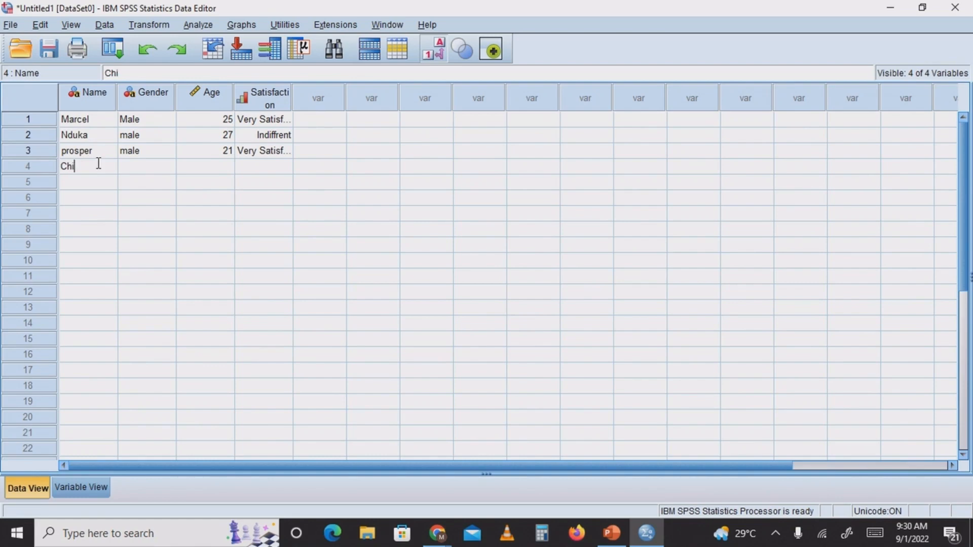
click(151, 165)
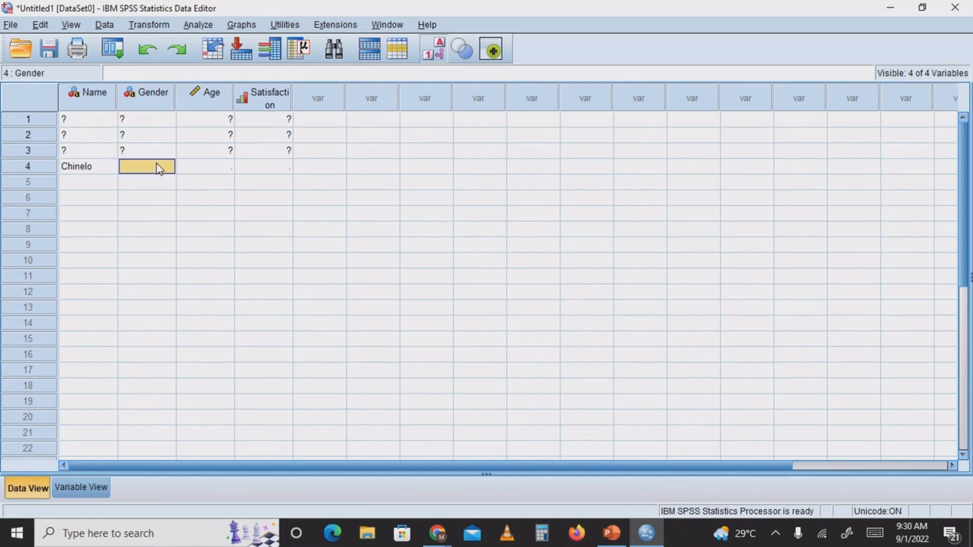
text(fe)
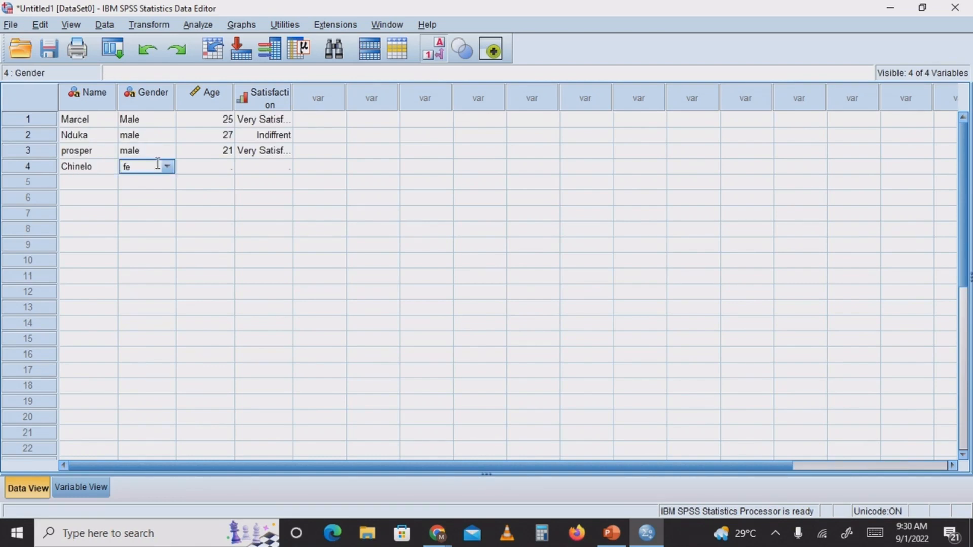
text(male)
key(BackSpace)
key(BackSpace)
key(BackSpace)
key(BackSpace)
key(BackSpace)
key(BackSpace)
text(0)
key(Return)
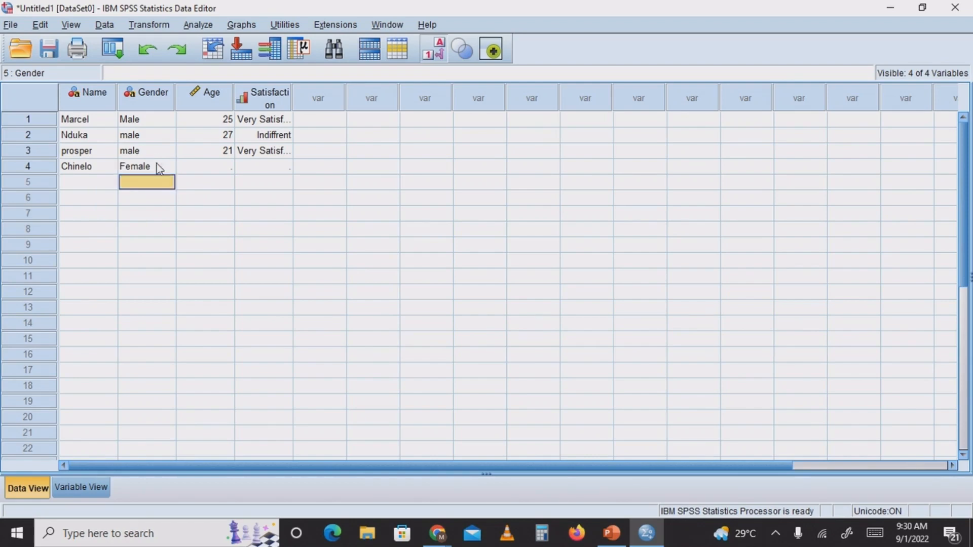
Complete the fourth case with age 20 and satisfaction code 2 (Satisfied)
click(217, 163)
text(2)
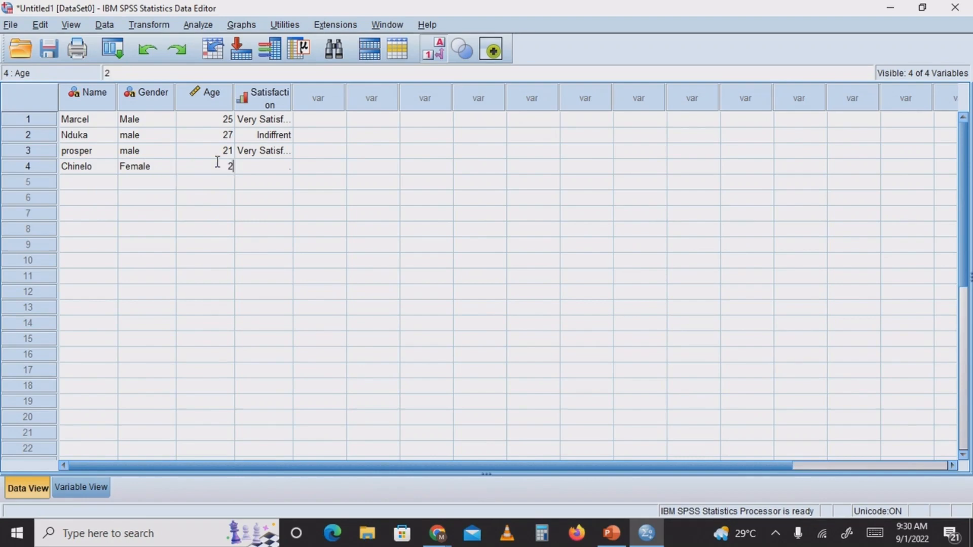
text(0)
click(275, 166)
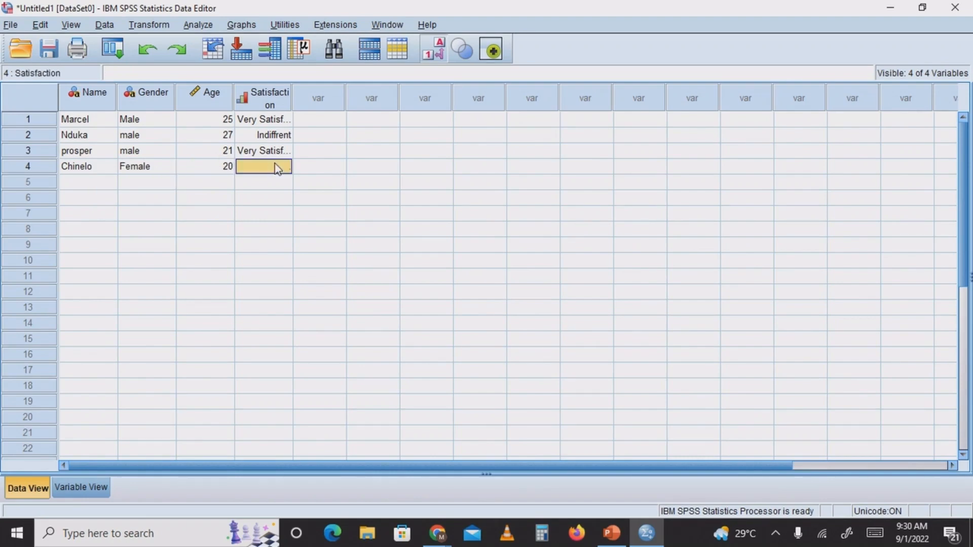
text(2)
key(Return)
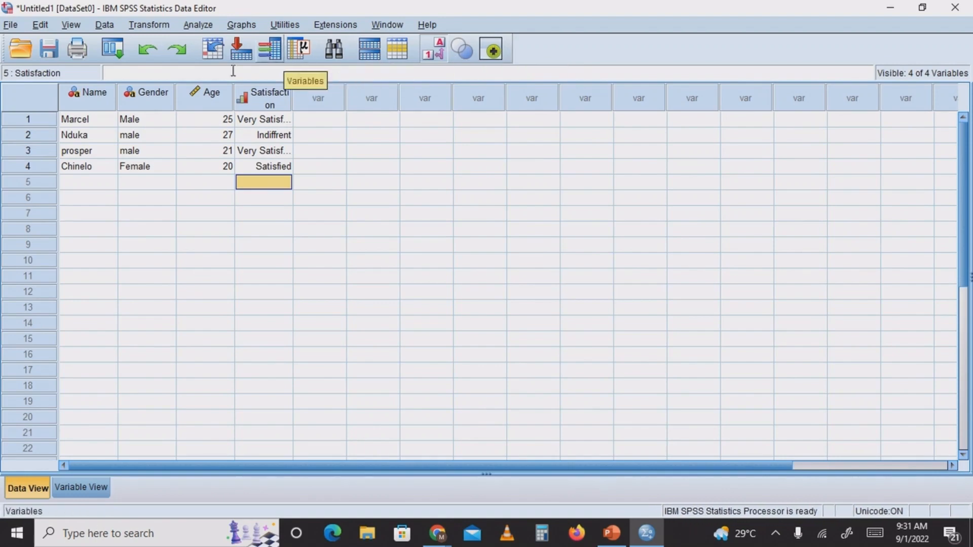
Run descriptive statistics on the Age variable and maximize the resulting output window
click(198, 93)
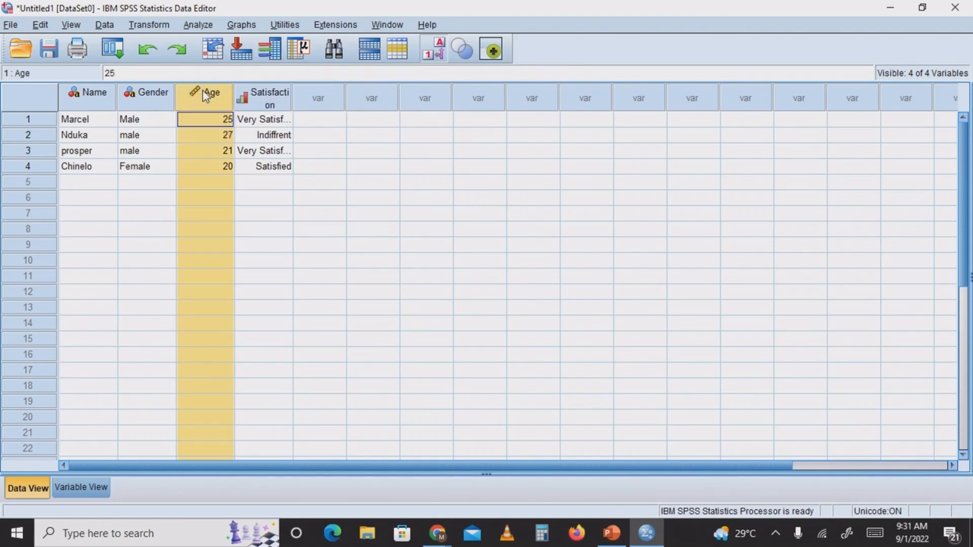
click(302, 49)
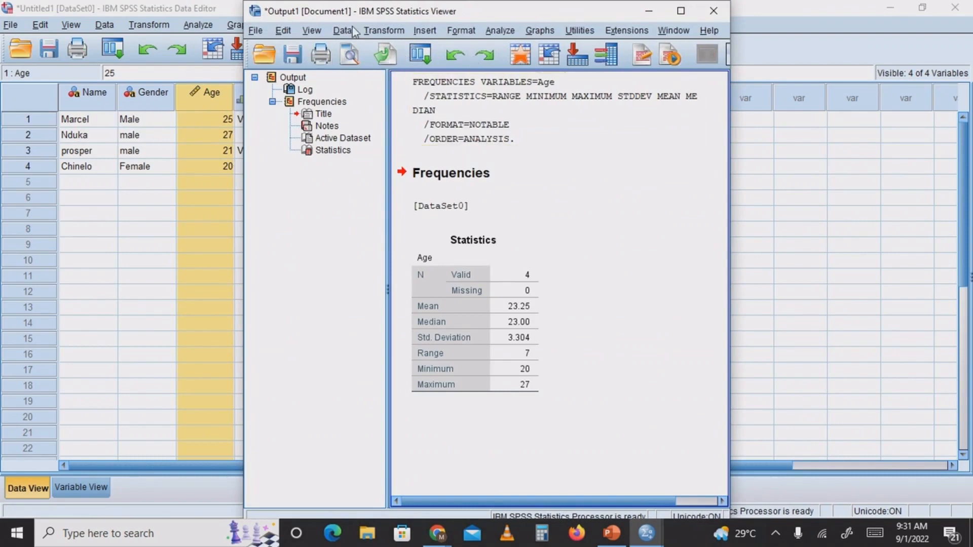
click(687, 11)
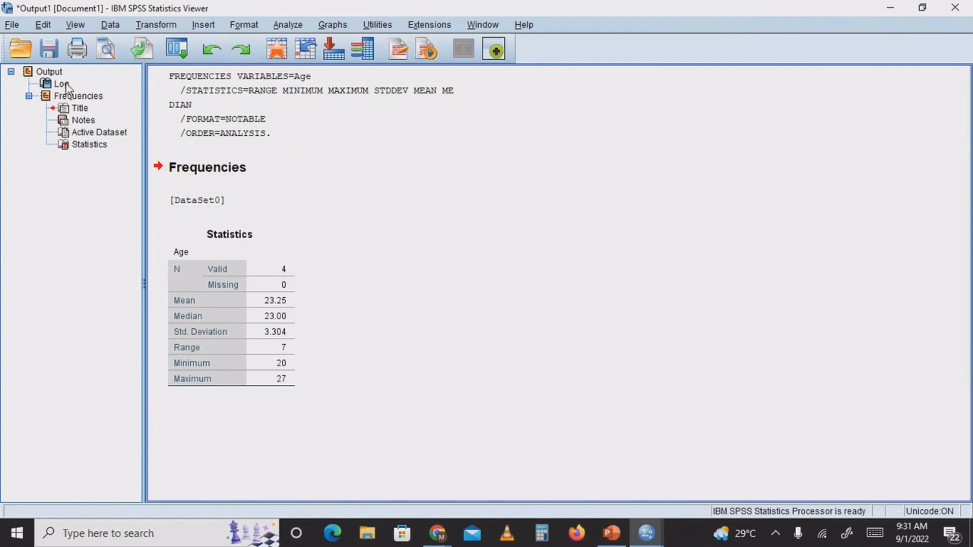
Collapse and re-expand the Frequencies branch of the output outline, and examine the Statistics table for Age
click(28, 96)
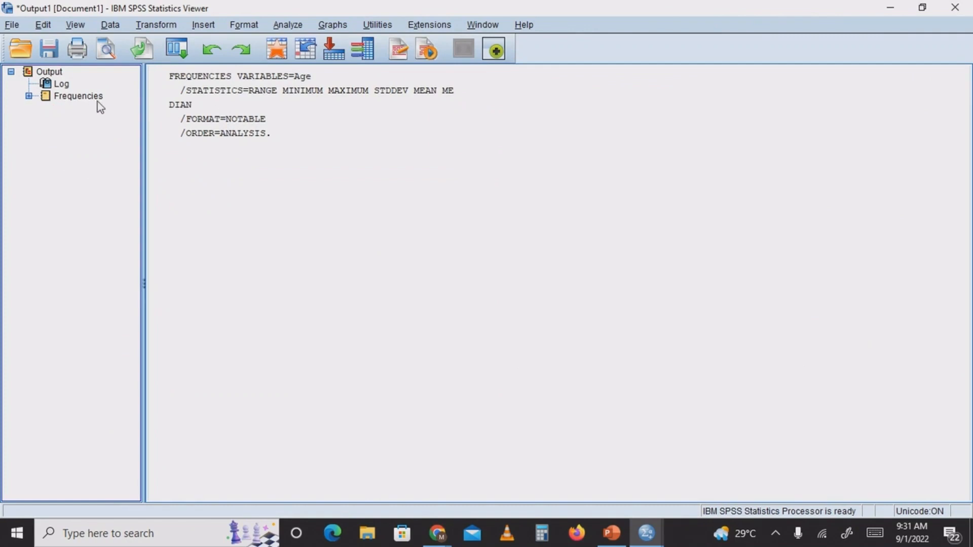
click(29, 95)
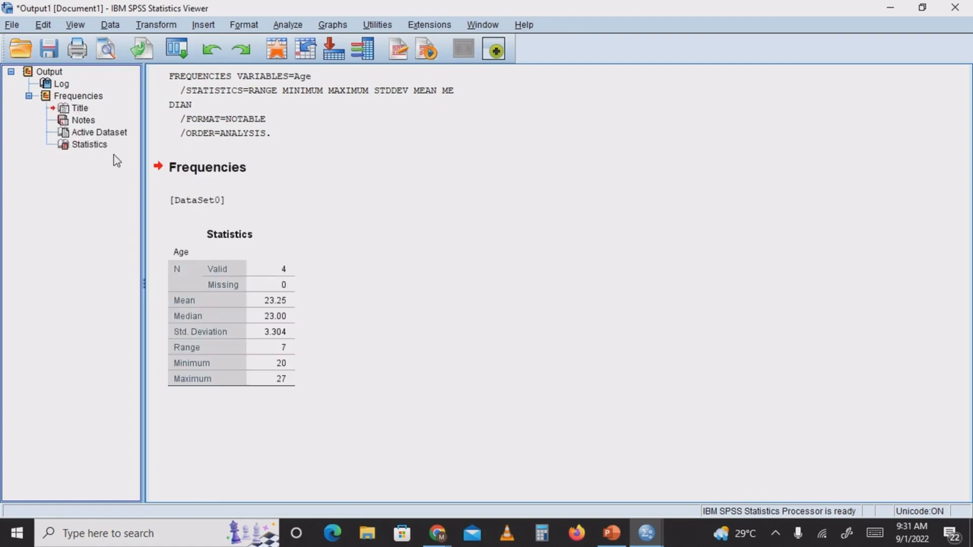
click(192, 324)
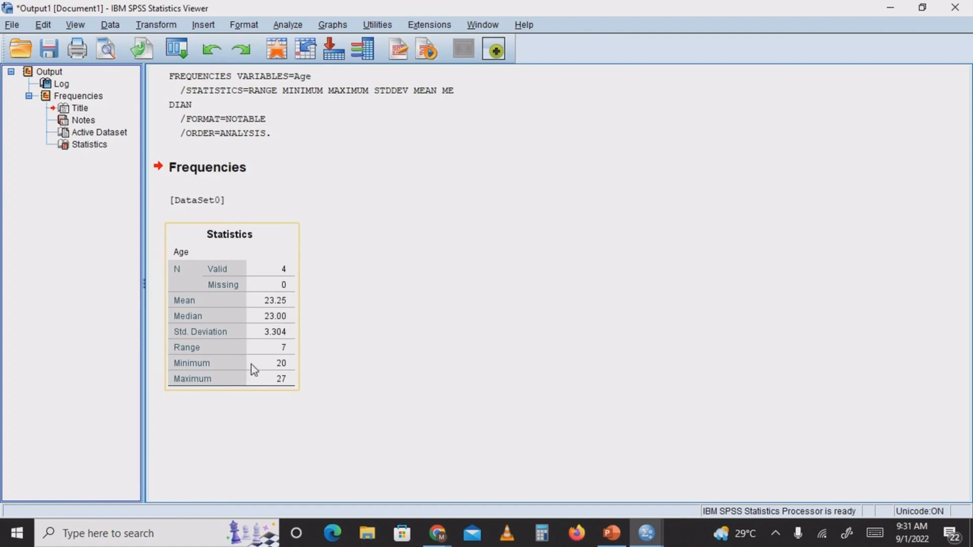
click(312, 339)
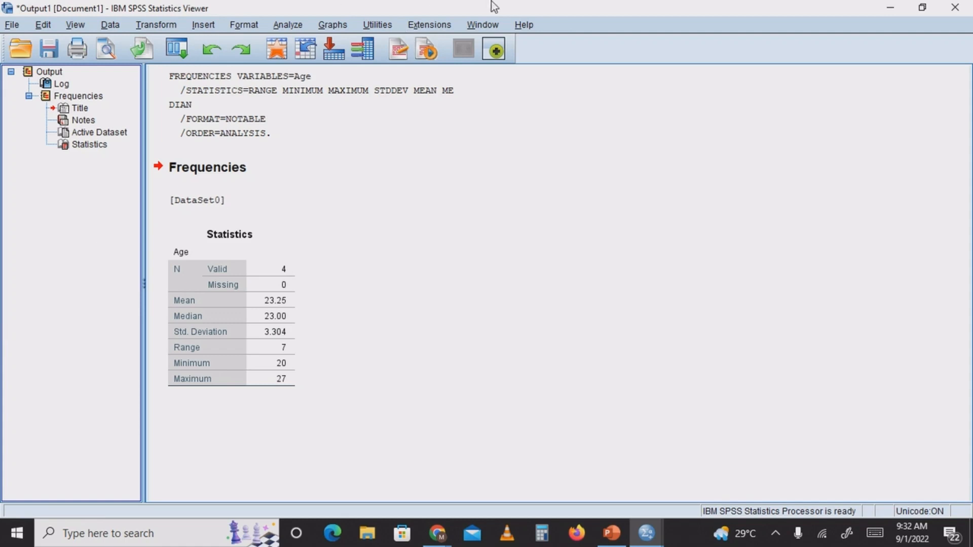
Try to save the output viewer contents in the Documents folder as "dba season one class.spv"
click(957, 9)
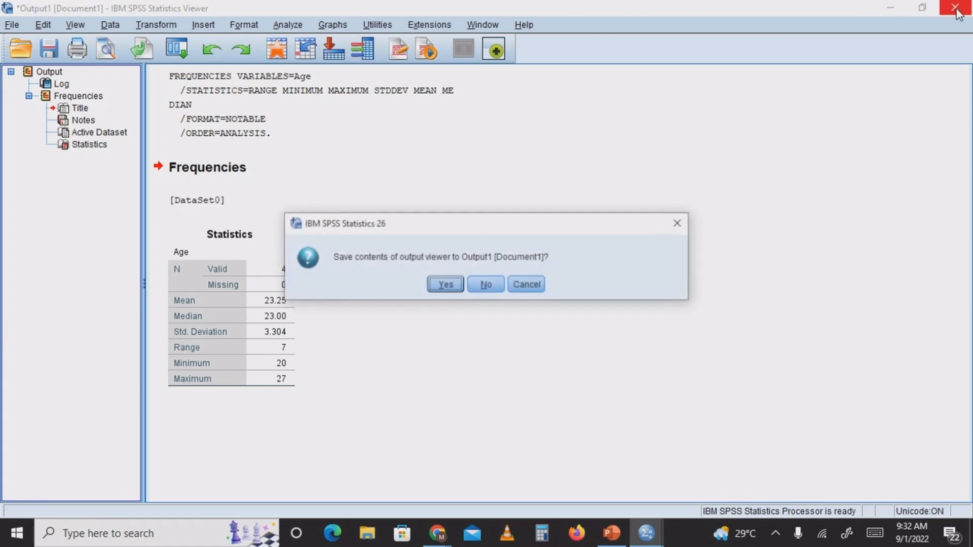
click(443, 285)
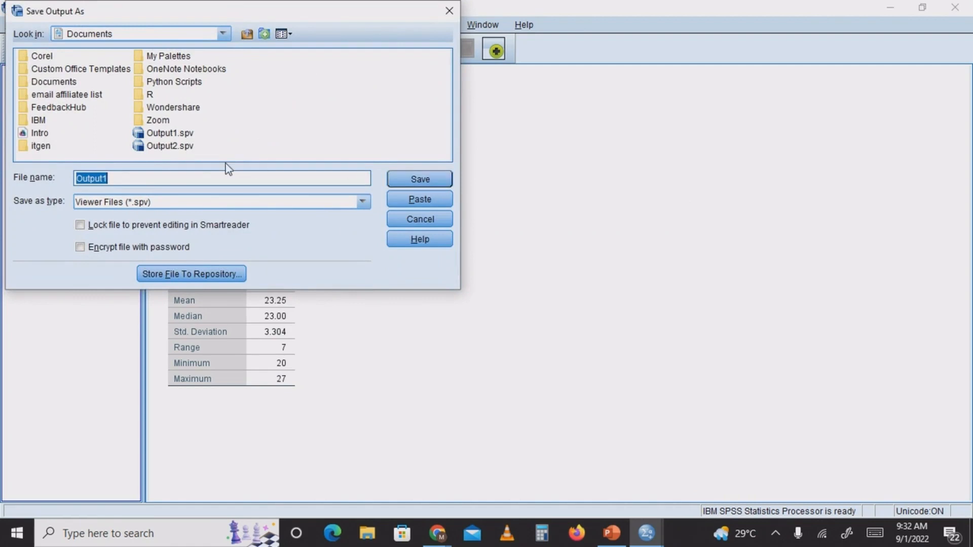
key(BackSpace)
text(d)
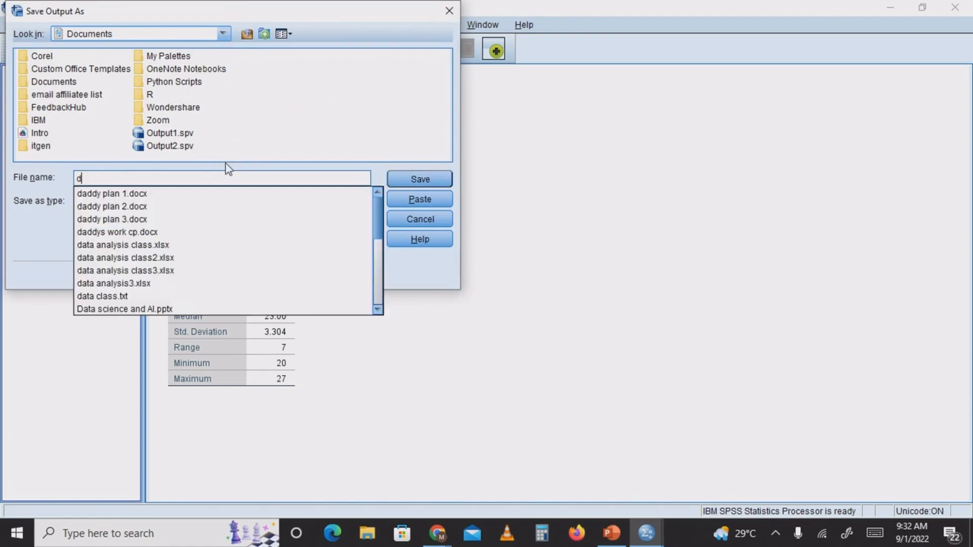
text(ba )
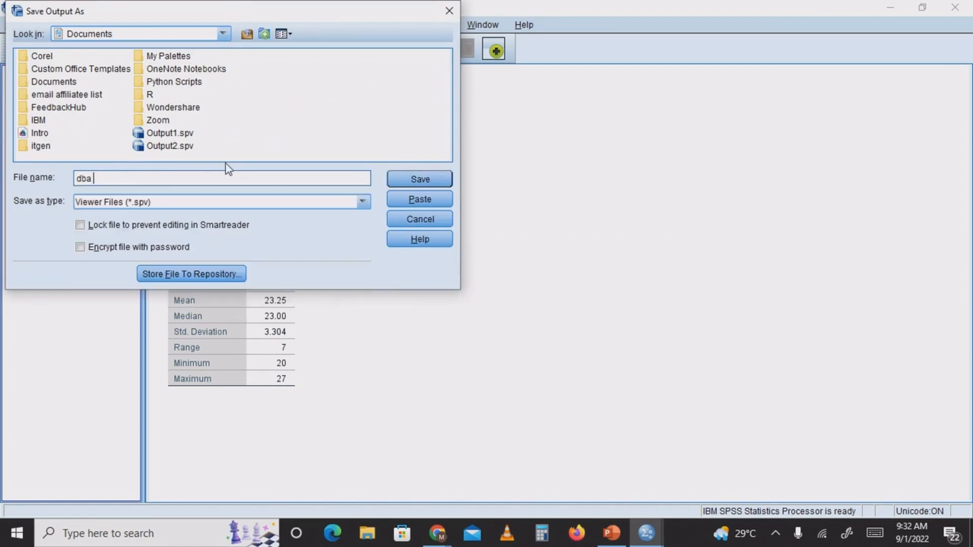
text(seasi)
key(BackSpace)
text(on on)
text(class)
click(422, 181)
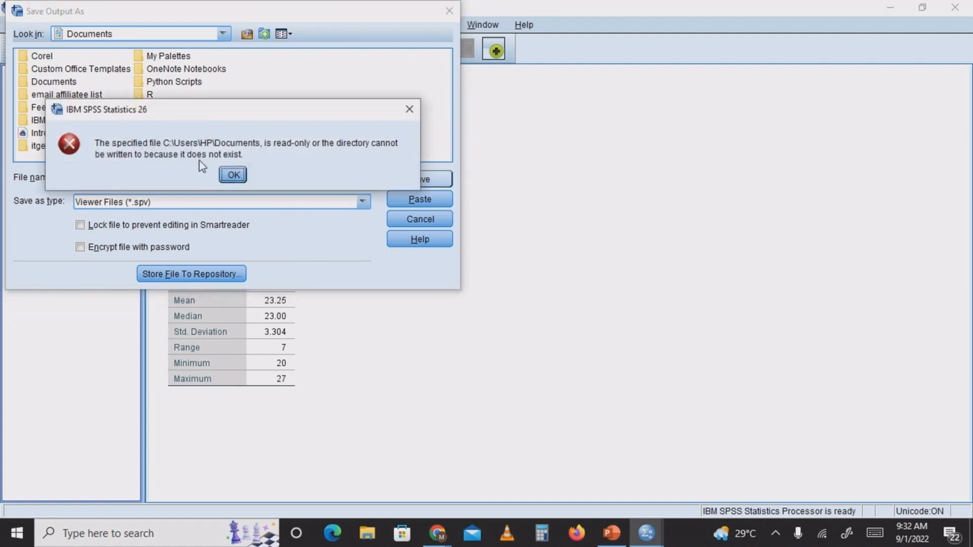
click(226, 176)
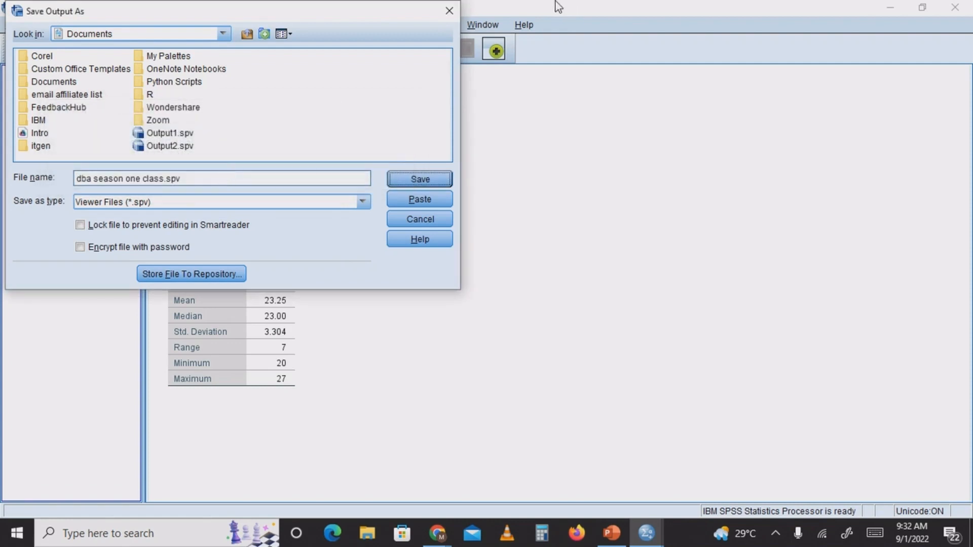
click(449, 11)
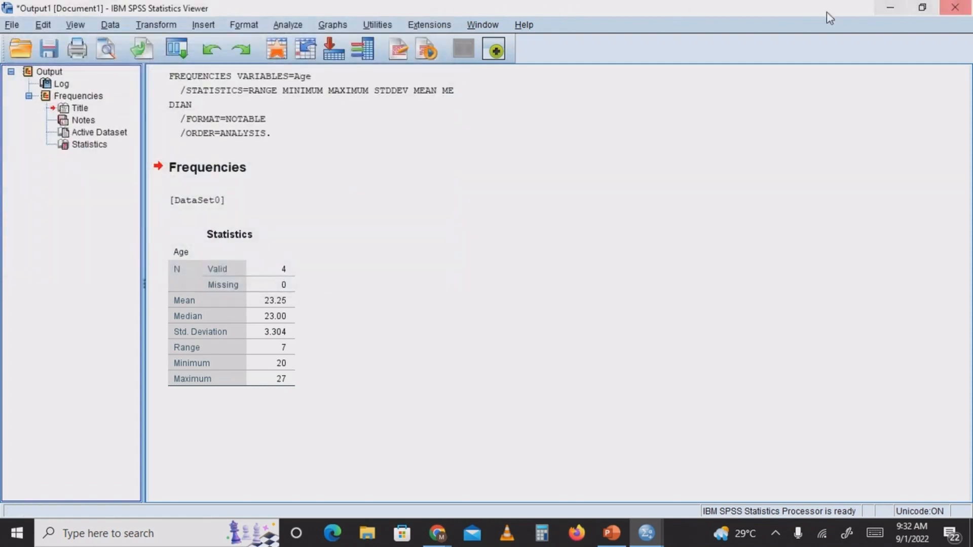
Close the output viewer without saving its contents and return to the Data Editor
click(955, 7)
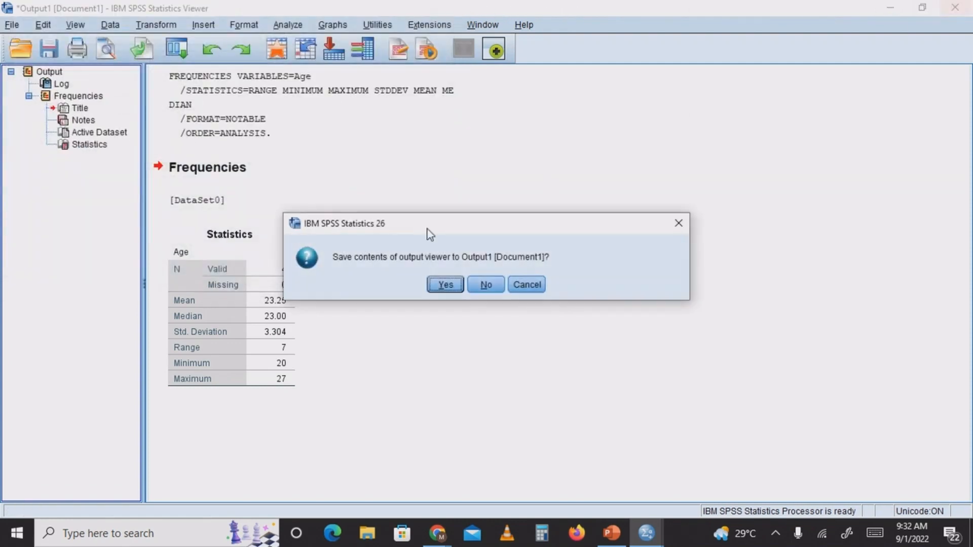
click(495, 288)
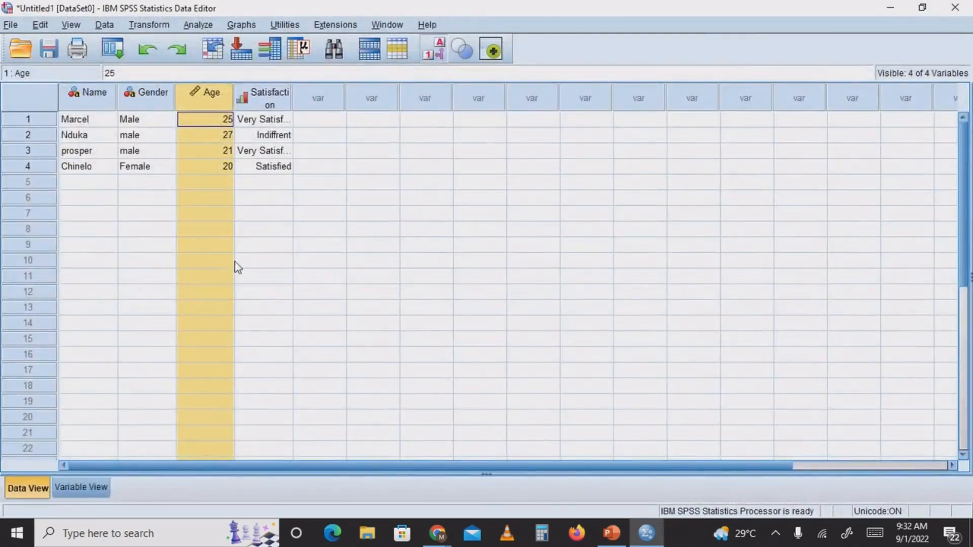